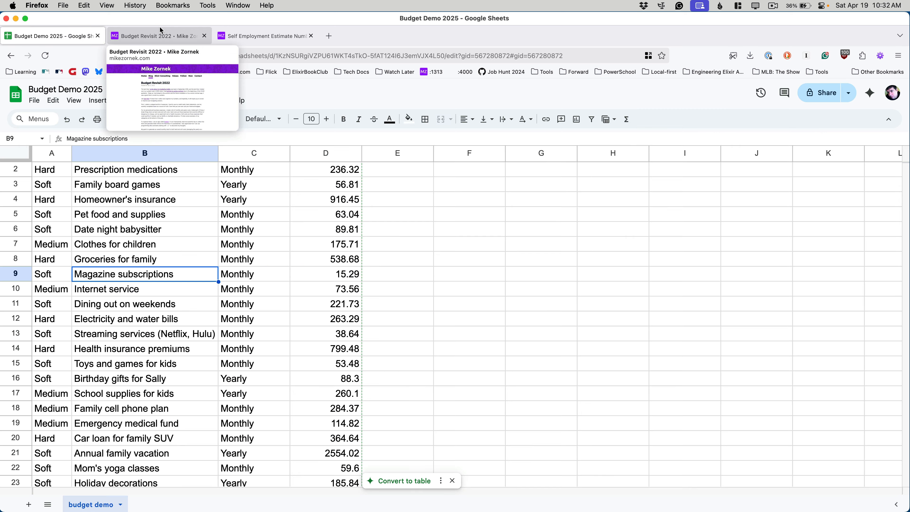
Look over the two budgeting blog posts, then read the sample expenses and categories in the Budget Revisit 2022 post.
click(160, 30)
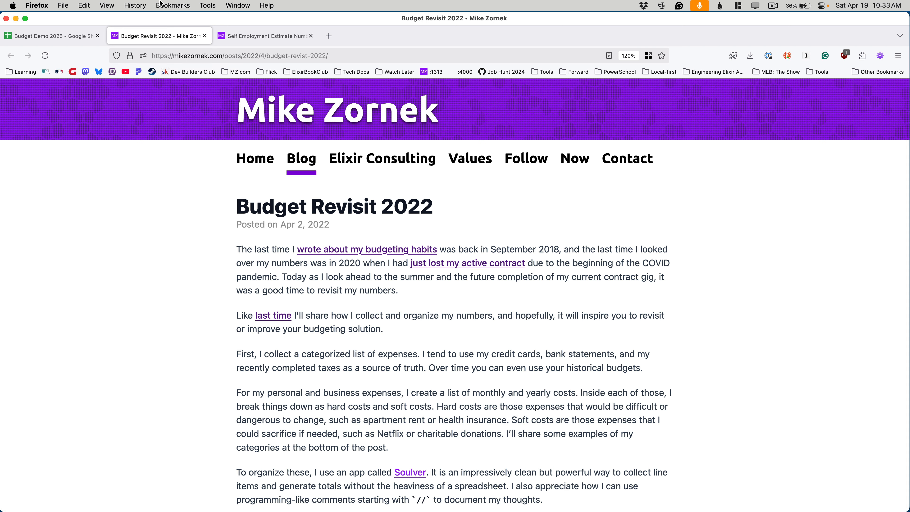
click(249, 31)
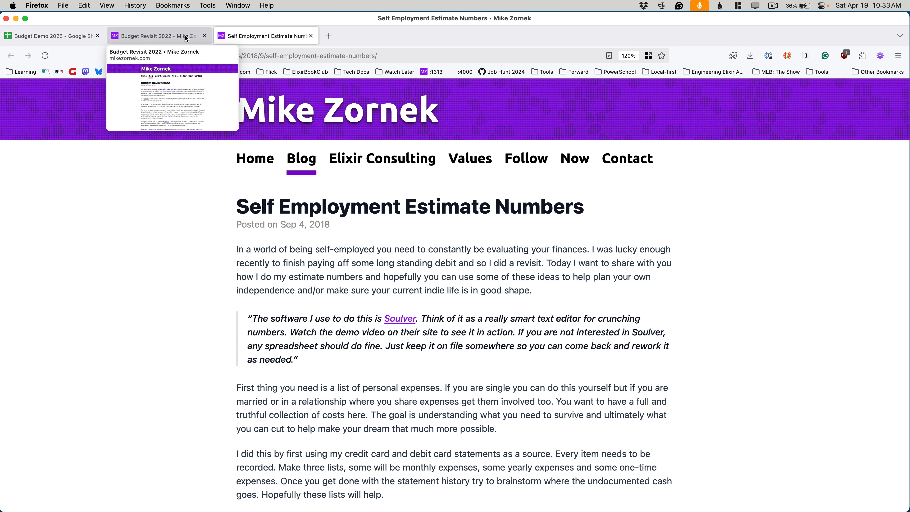
click(185, 35)
scroll(281, 293, down, 15)
scroll(281, 292, down, 1)
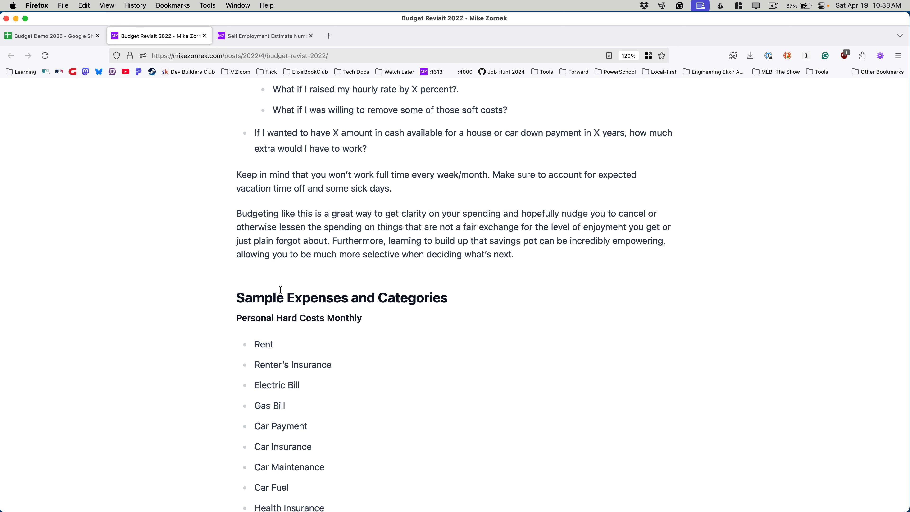
scroll(379, 311, down, 3)
scroll(379, 311, down, 6)
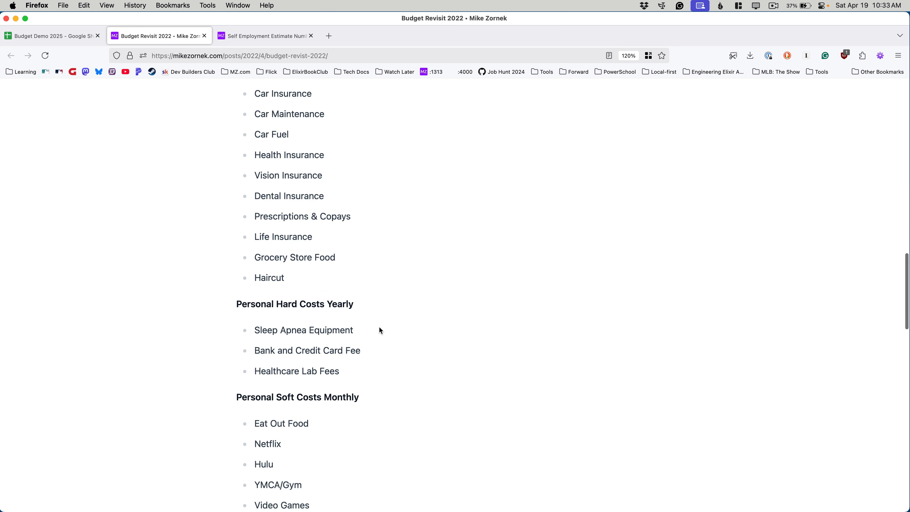
scroll(379, 326, up, 18)
scroll(379, 312, up, 6)
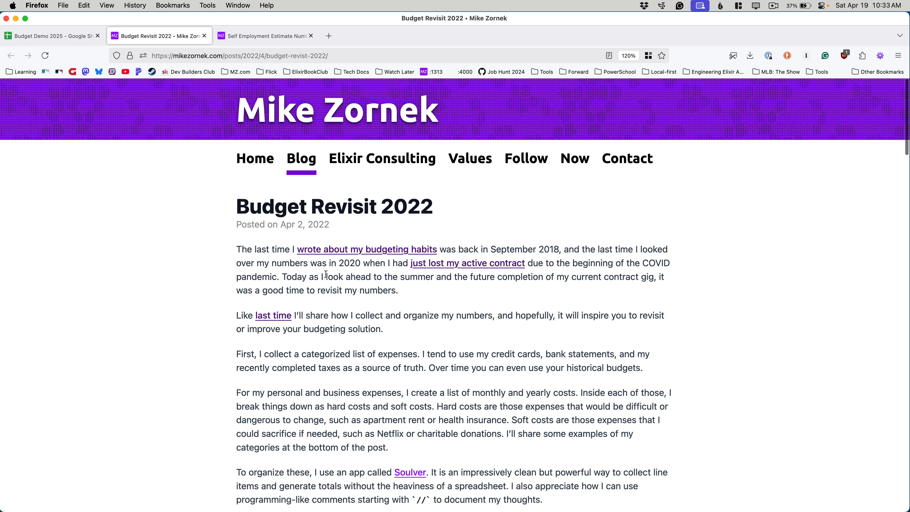
Return to the Budget Demo 2025 spreadsheet and examine the description, cost and occurrence of the listed monthly and yearly expenses.
click(37, 36)
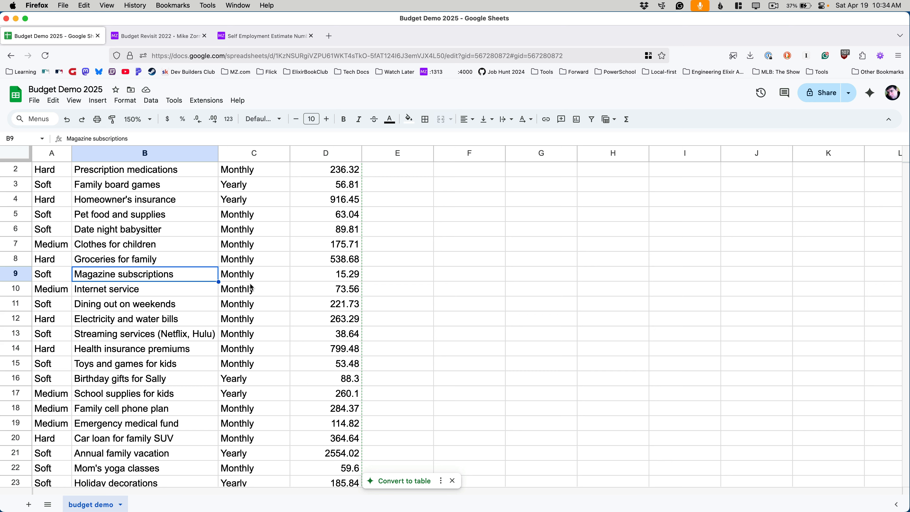
click(163, 229)
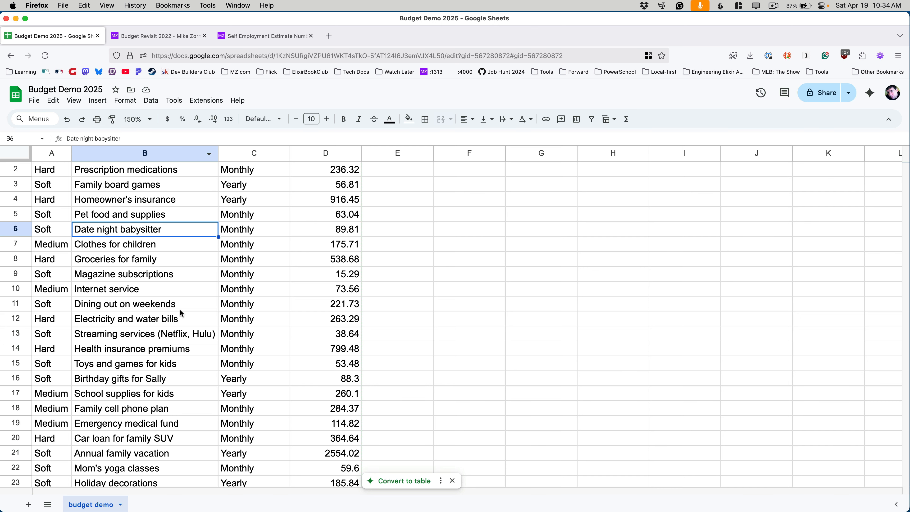
scroll(181, 313, down, 5)
scroll(181, 313, up, 6)
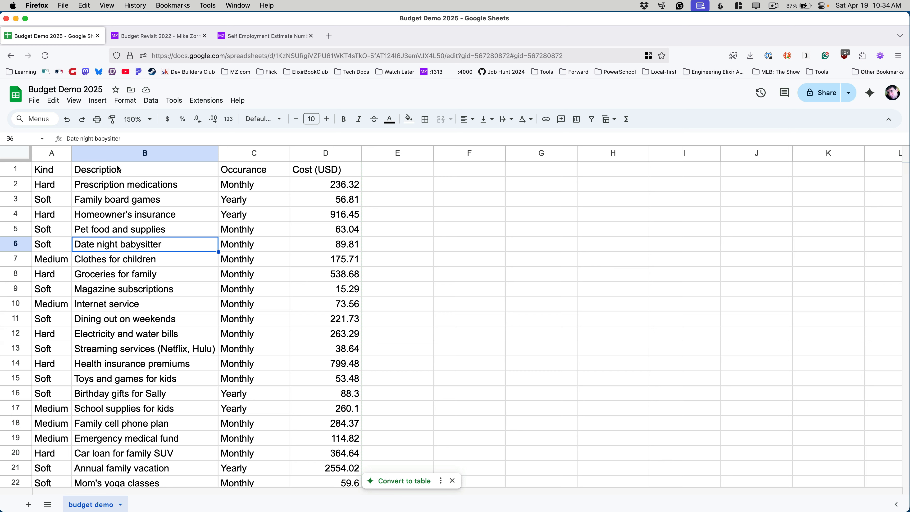
click(126, 185)
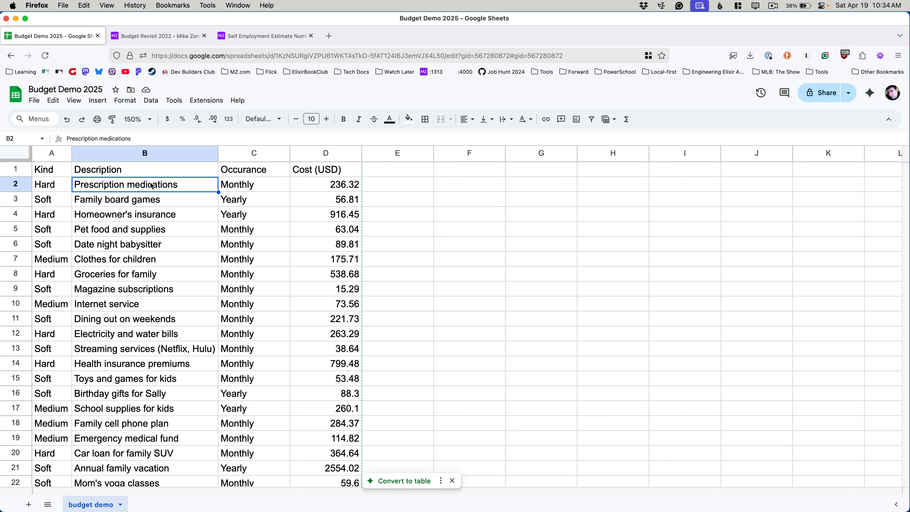
click(351, 188)
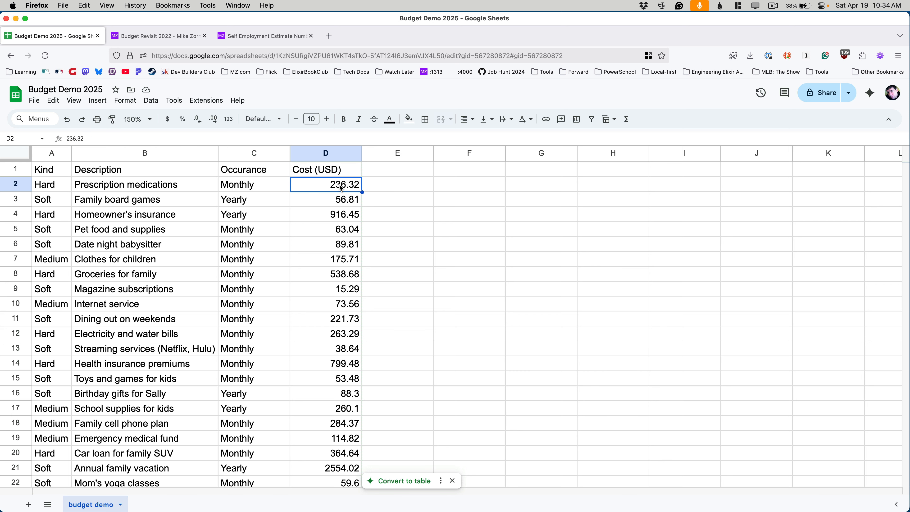
click(256, 191)
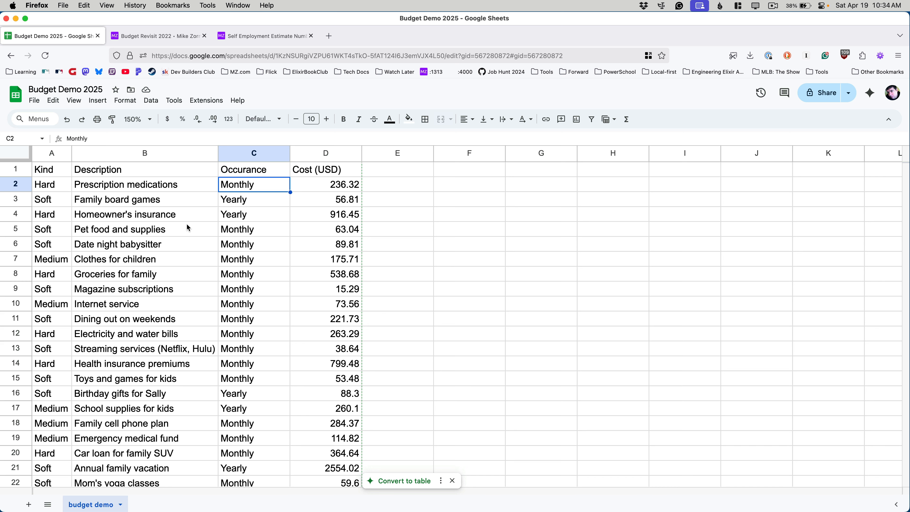
click(151, 393)
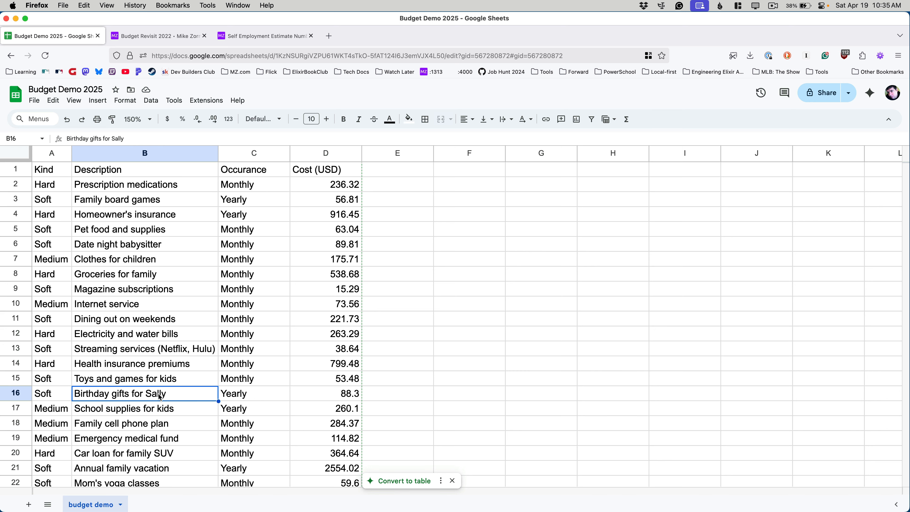
click(173, 468)
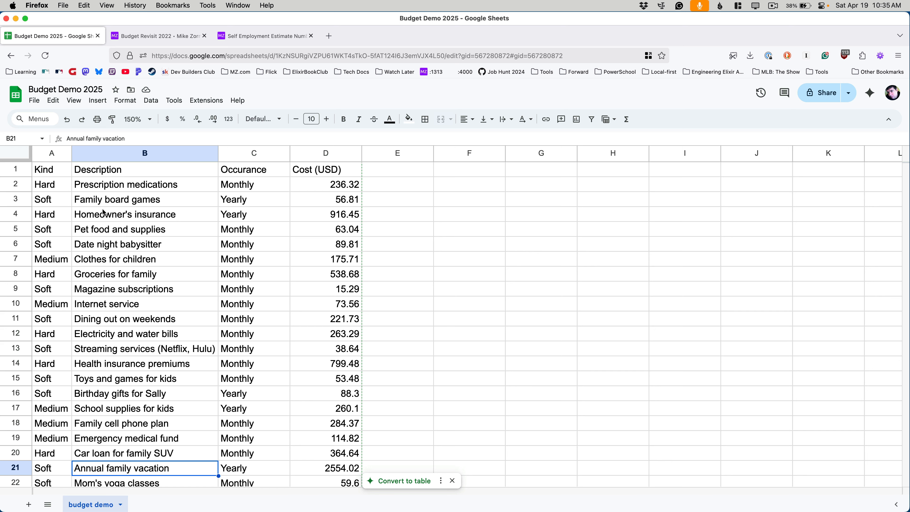
Examine how the Kind column classifies expenses as hard or soft, comparing prescription medications, family board games and groceries.
click(54, 189)
click(56, 202)
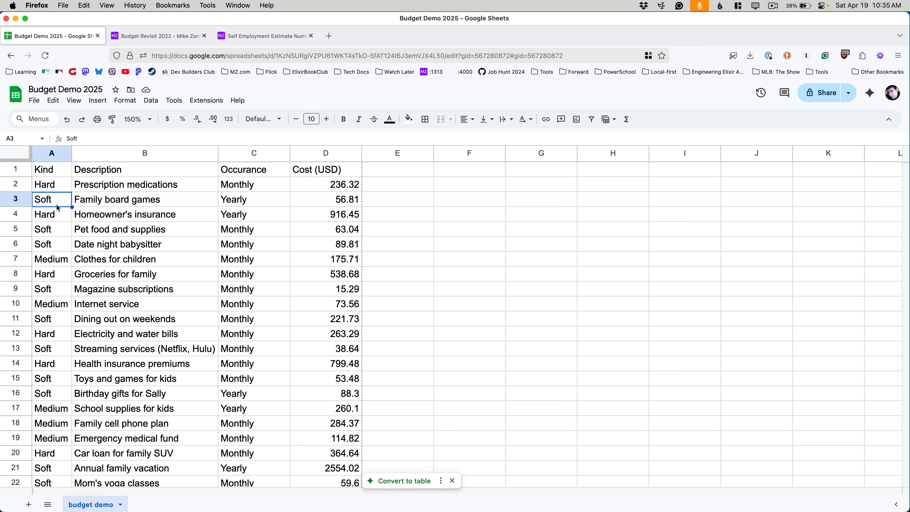
click(57, 221)
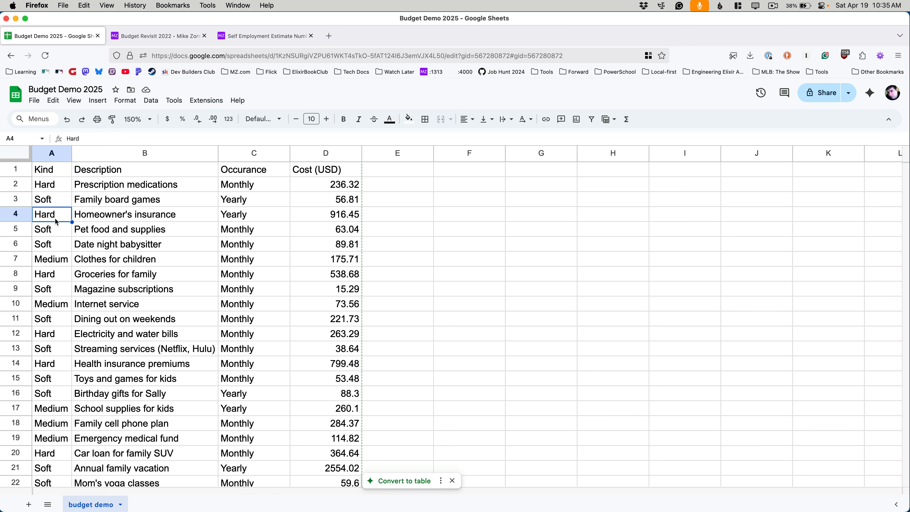
click(53, 184)
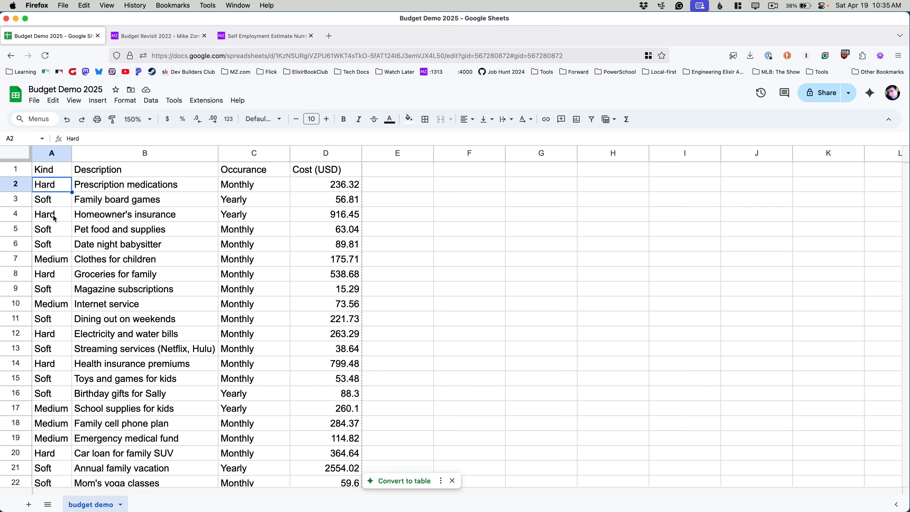
click(56, 231)
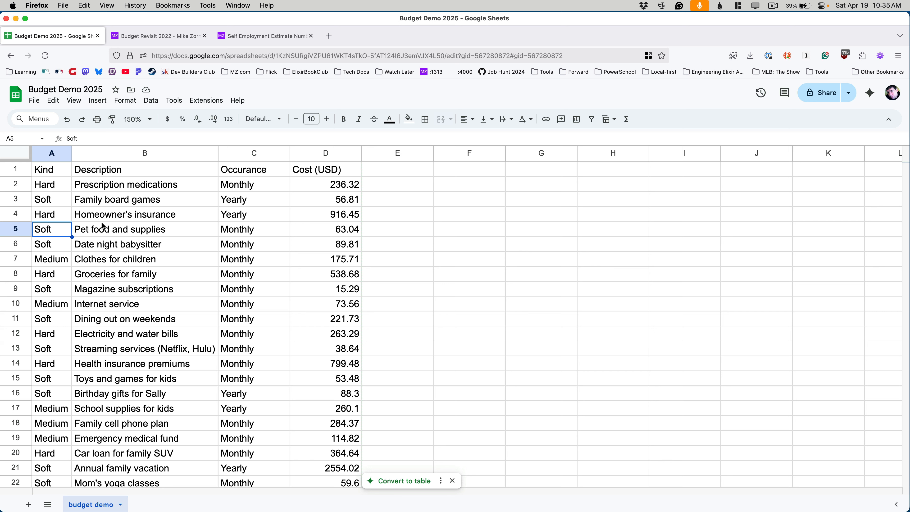
click(106, 187)
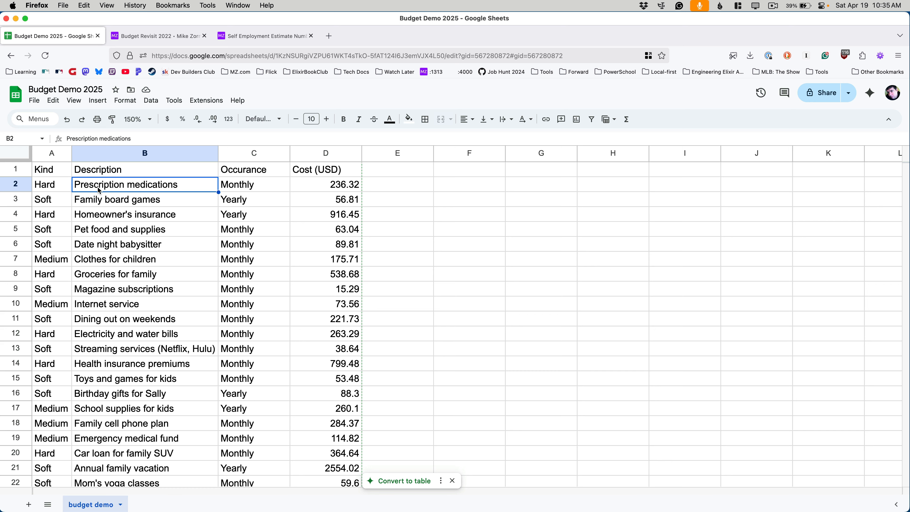
click(60, 187)
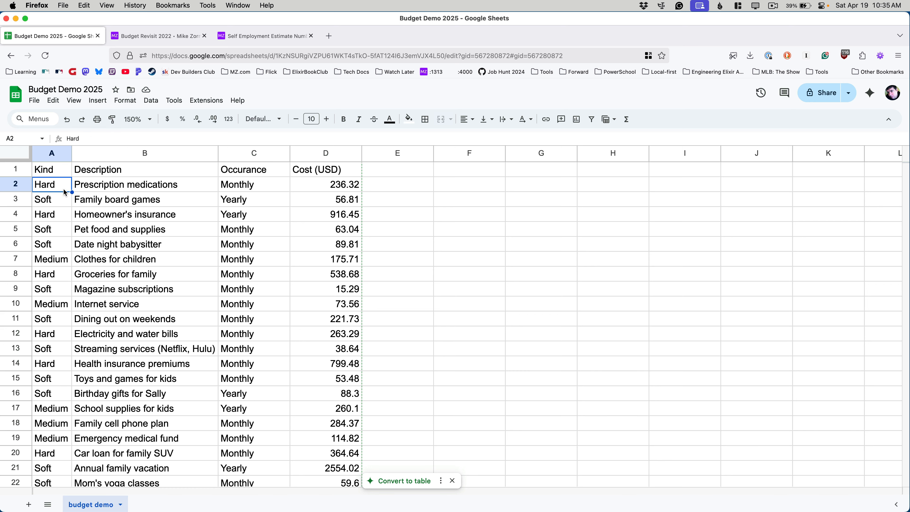
click(89, 189)
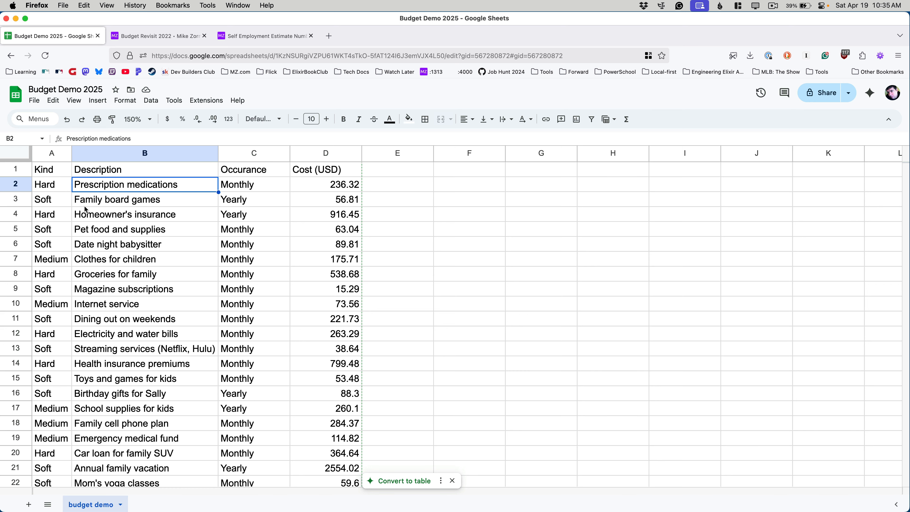
click(108, 204)
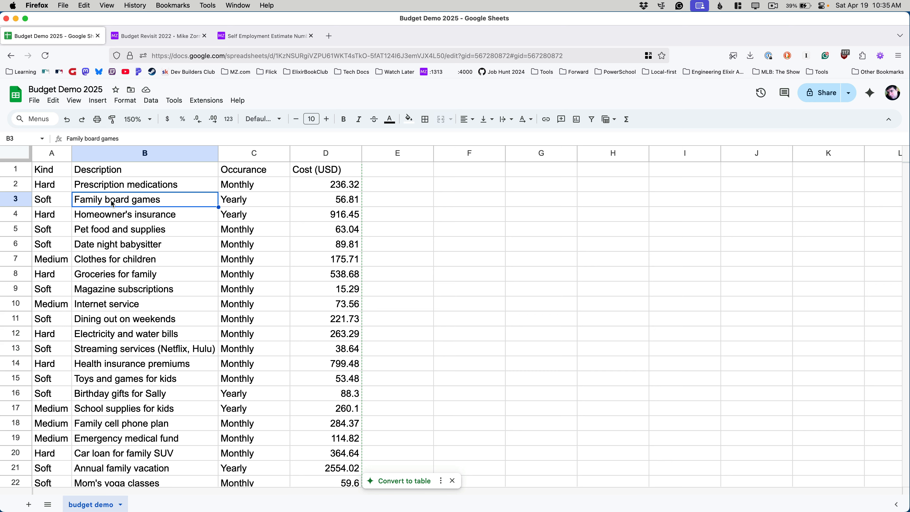
click(54, 200)
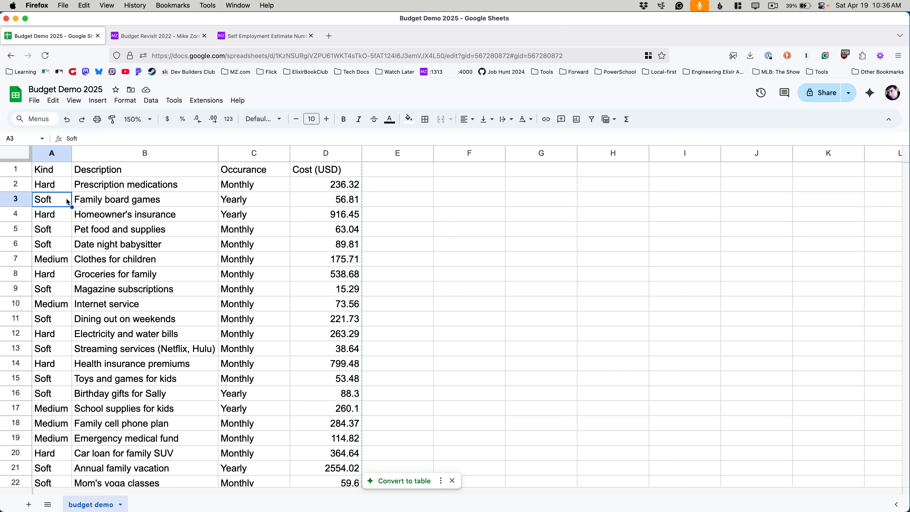
click(91, 275)
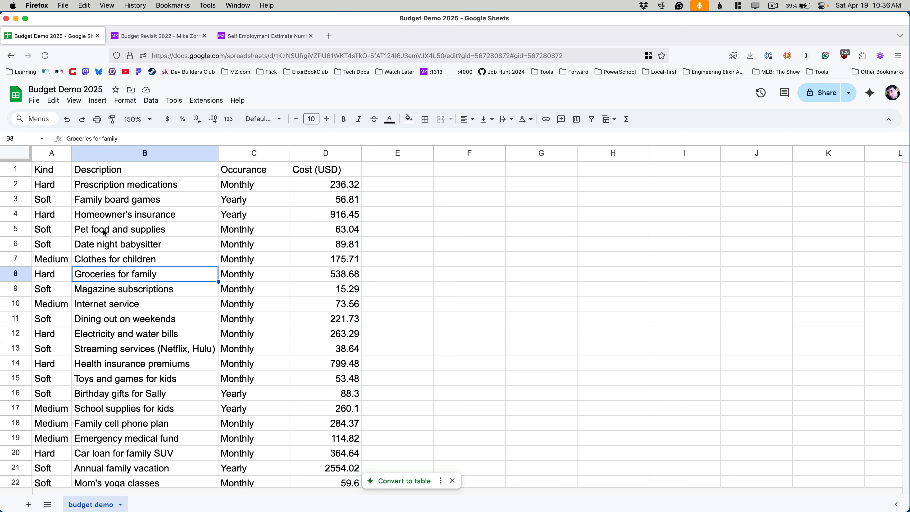
click(58, 275)
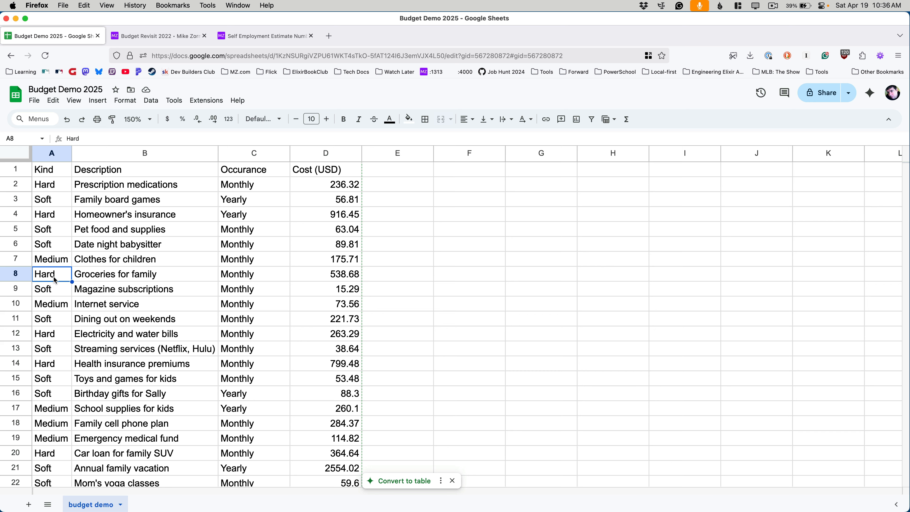
click(94, 278)
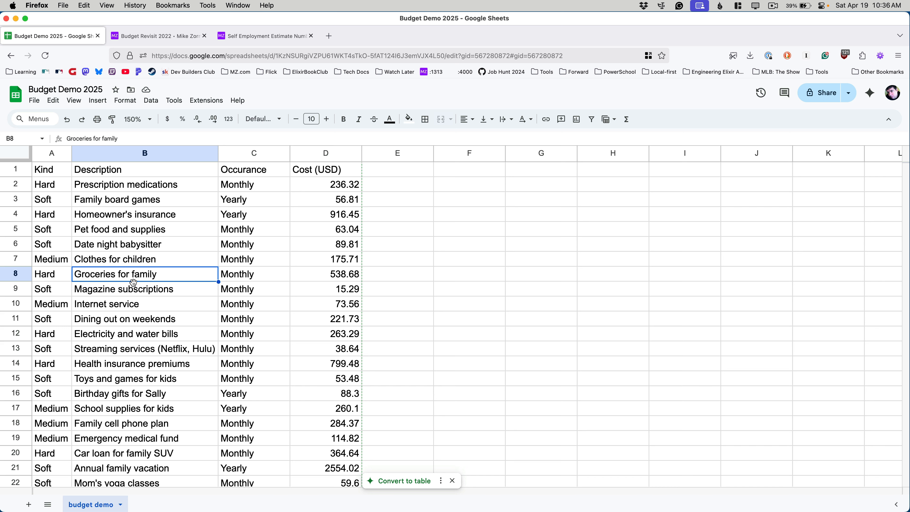
click(227, 296)
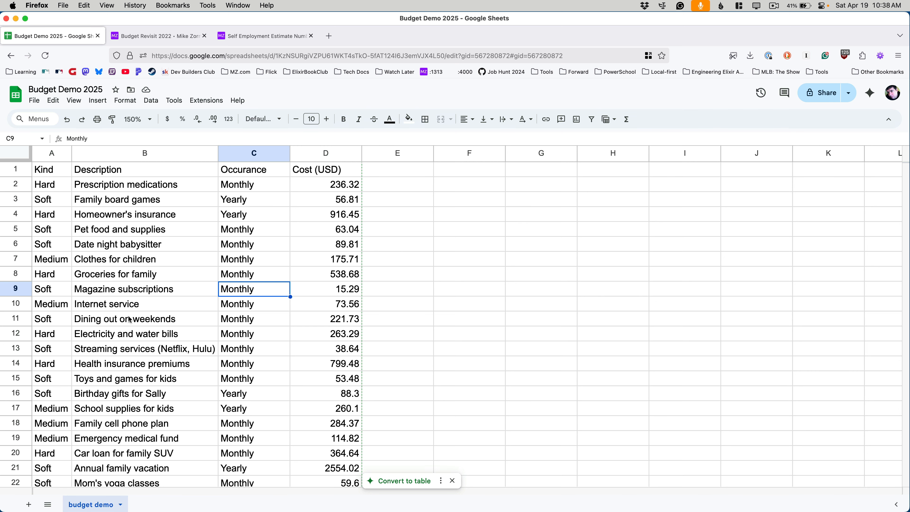
Convert the expense data to a table and go through the introductory table tips to the end.
click(292, 379)
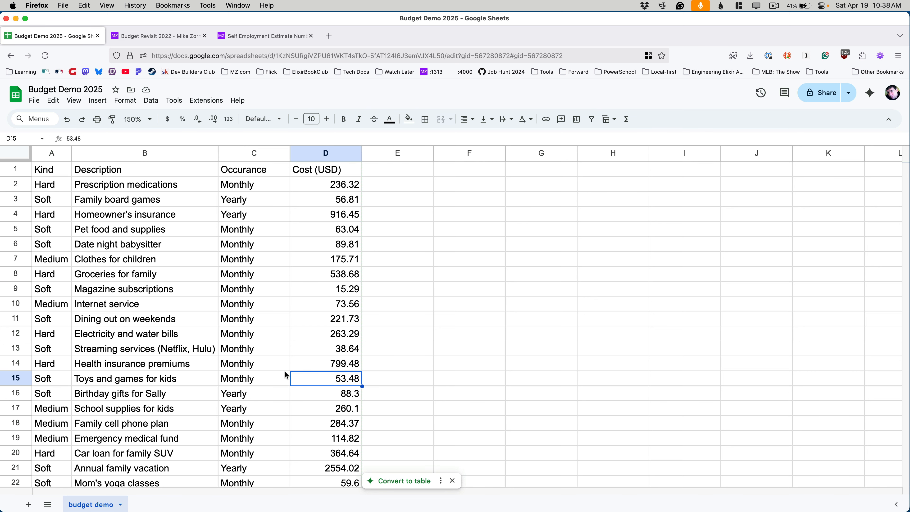
click(400, 482)
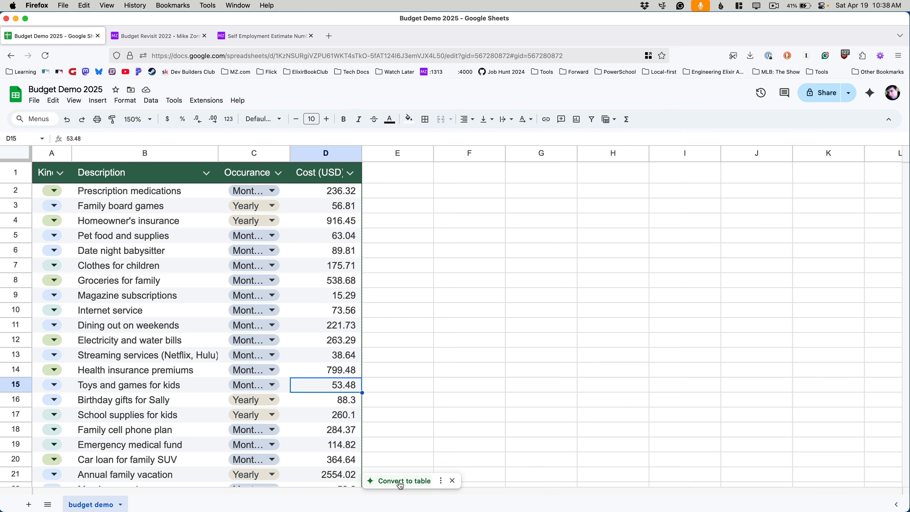
click(404, 481)
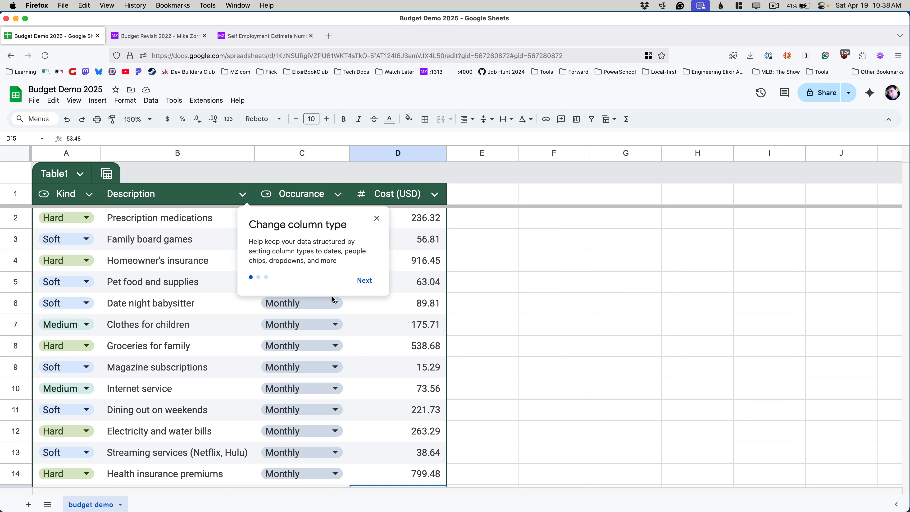
click(365, 281)
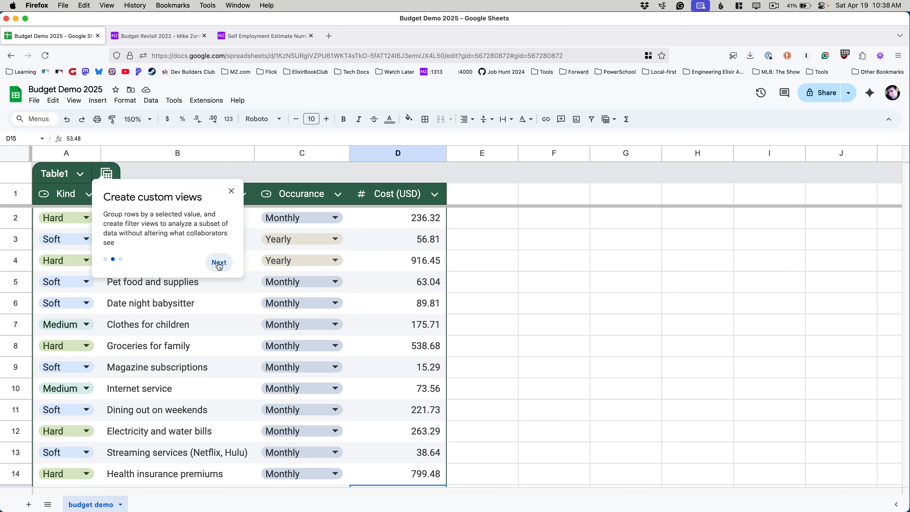
click(230, 263)
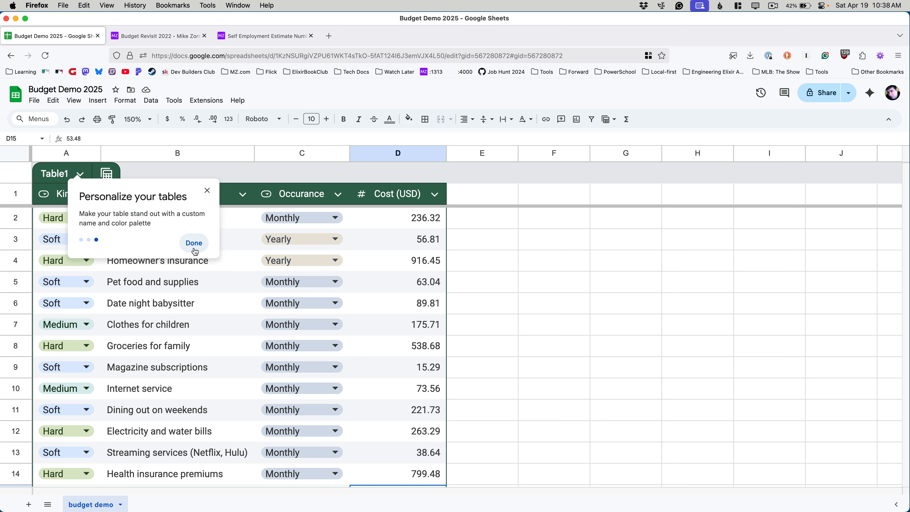
click(194, 243)
Rename the table to Expenses and set its header color to purple.
click(61, 174)
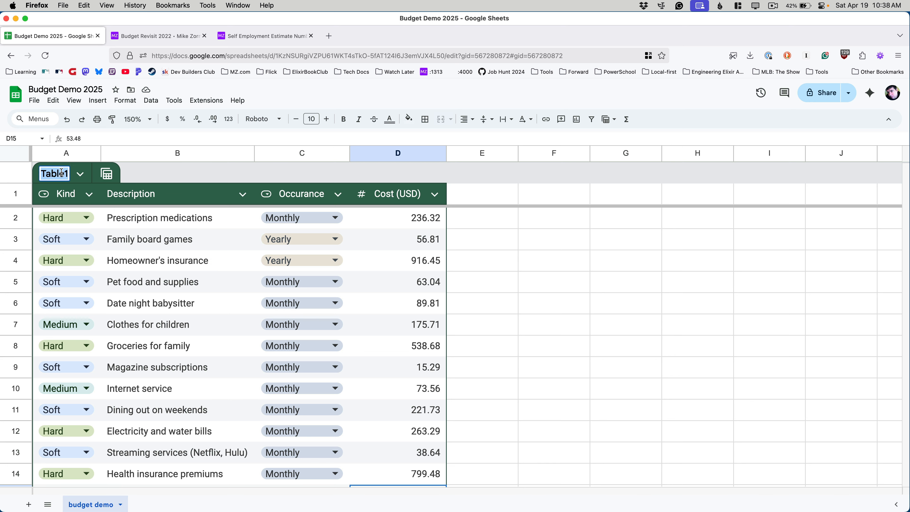
text(Expense)
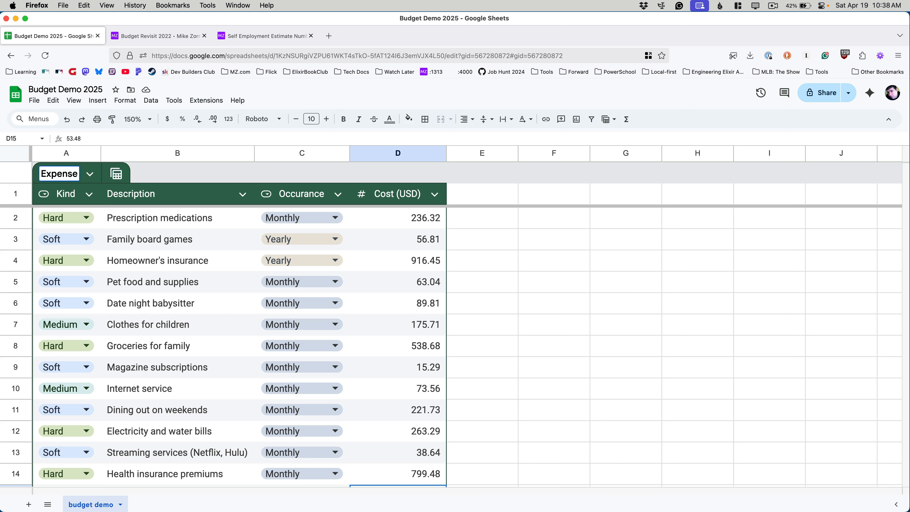
text(s)
click(95, 174)
mouse_move(167, 229)
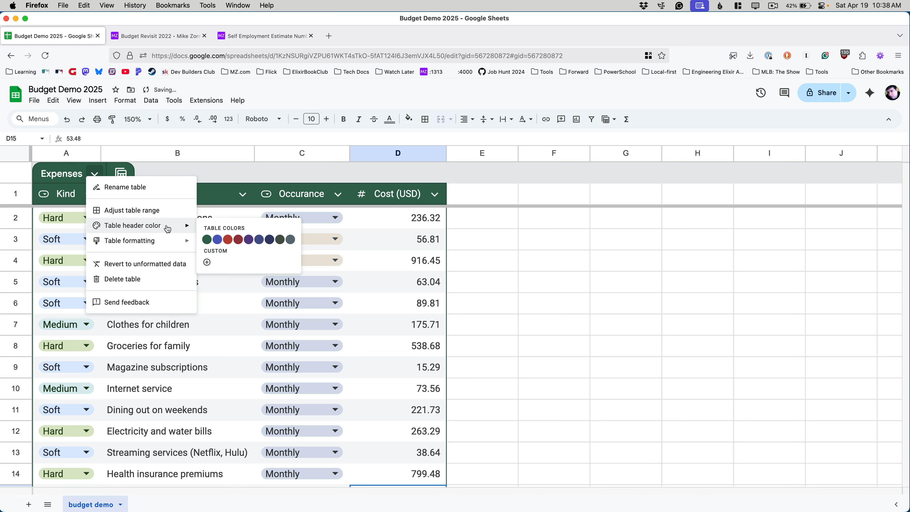
click(249, 239)
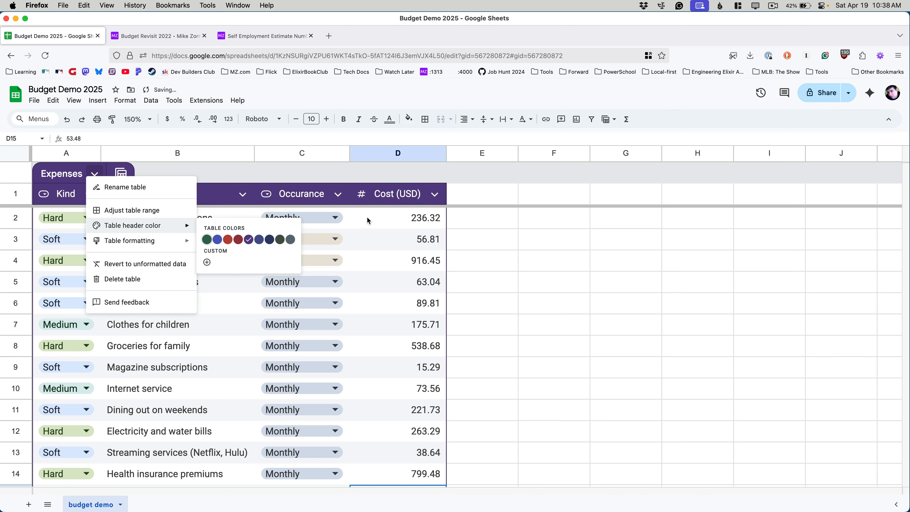
Open the dropdown validation rules of the Kind column and examine its list of options.
click(394, 227)
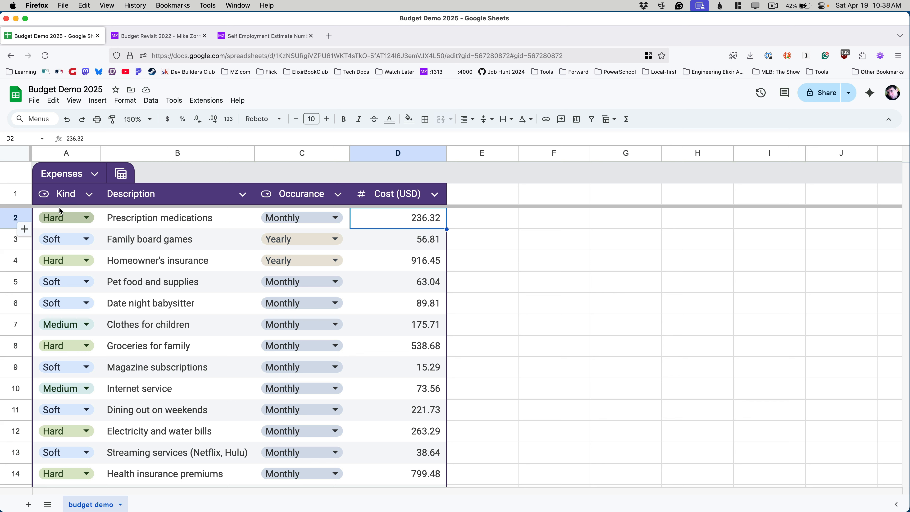
click(52, 197)
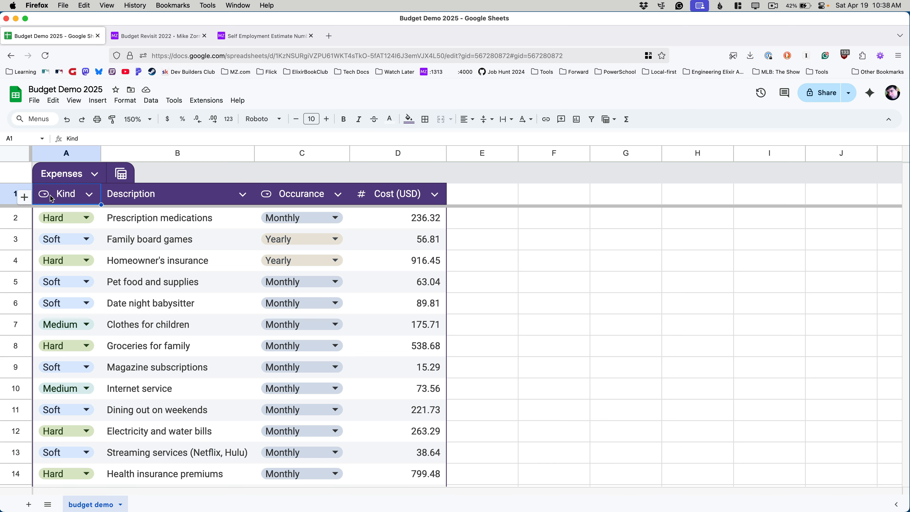
click(89, 194)
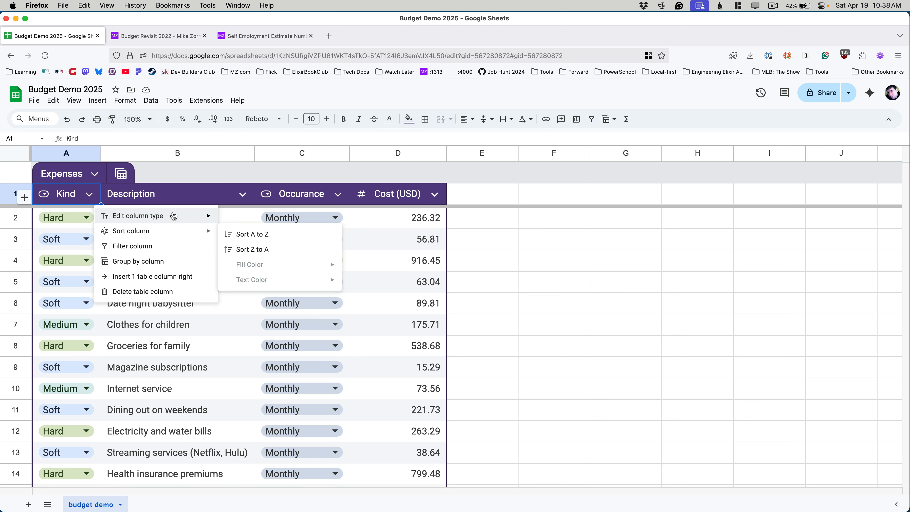
mouse_move(173, 215)
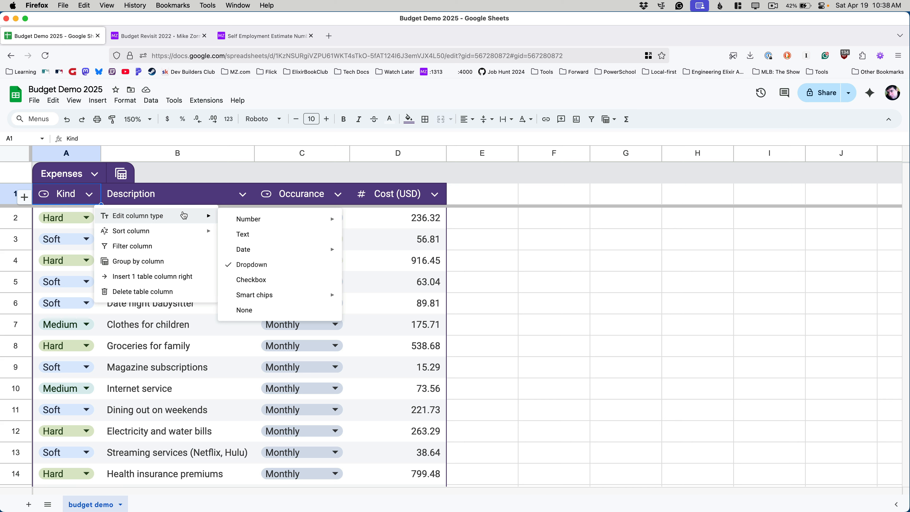
click(328, 268)
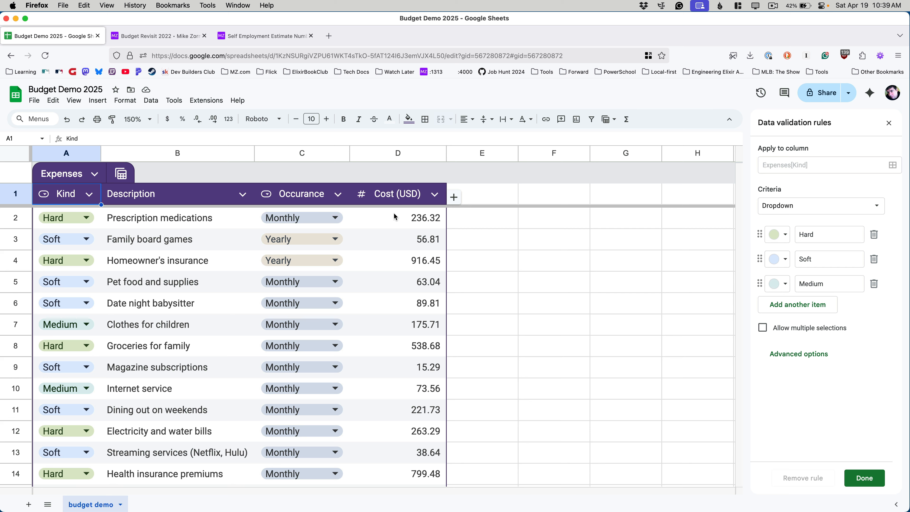
Change the column type of Cost (USD) to the currency number format.
click(388, 150)
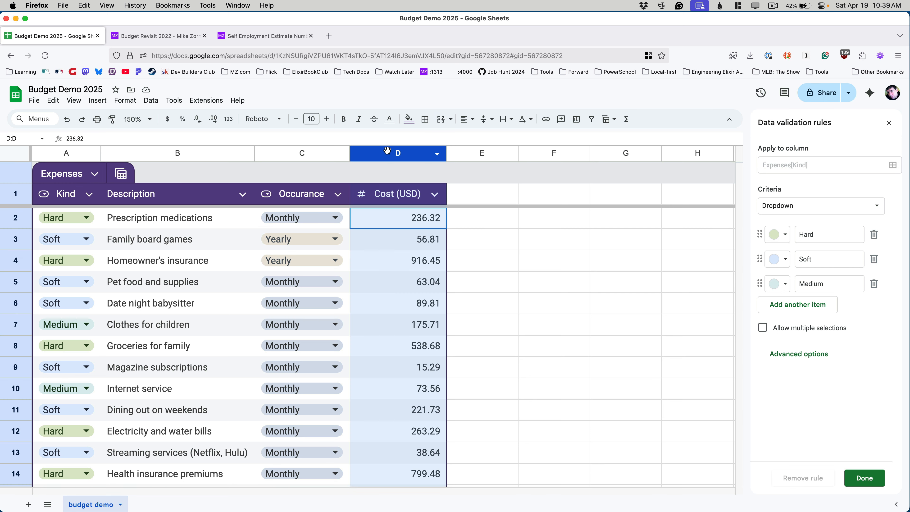
click(435, 194)
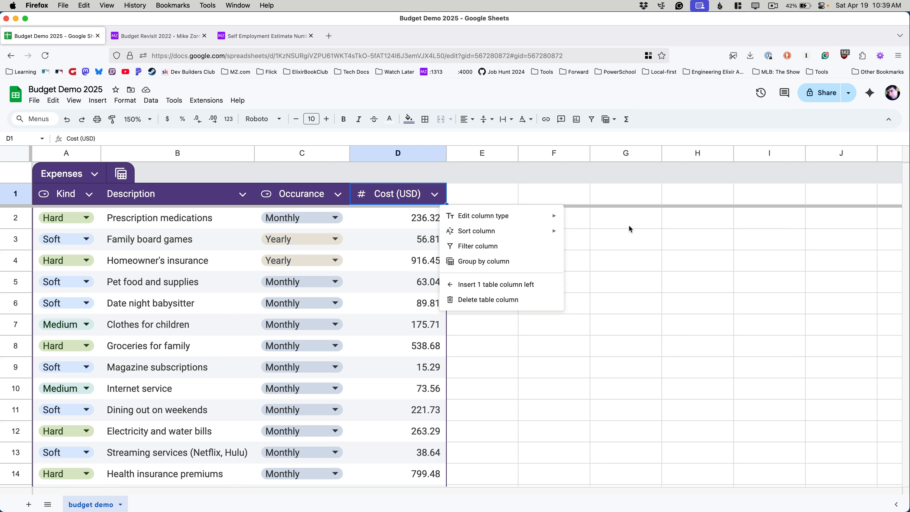
mouse_move(537, 216)
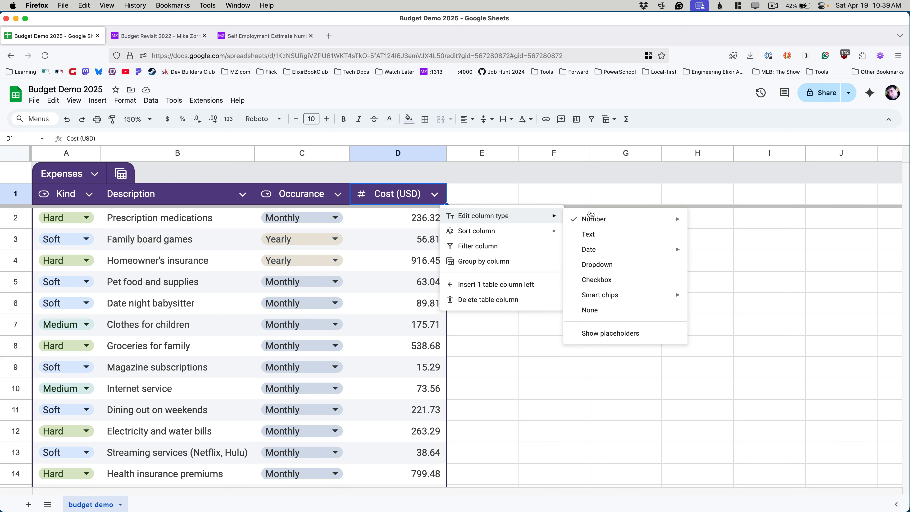
mouse_move(666, 220)
click(733, 259)
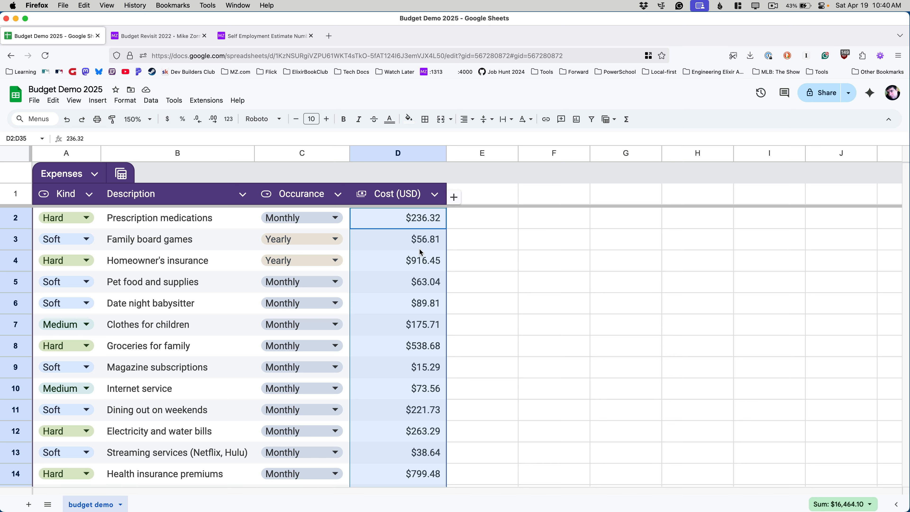
Add a table column after Cost (USD), name it Monthly Cost (USD) and fit its width to the header.
click(454, 197)
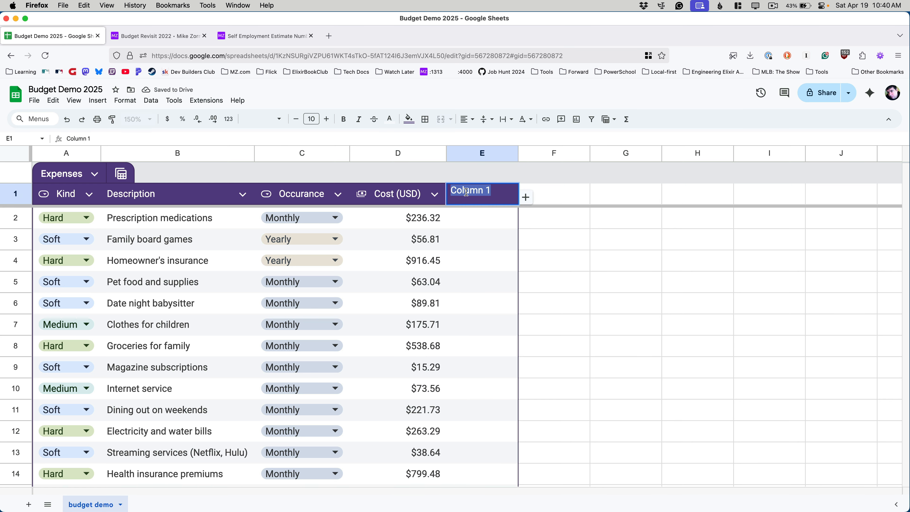
text(Monthly Co)
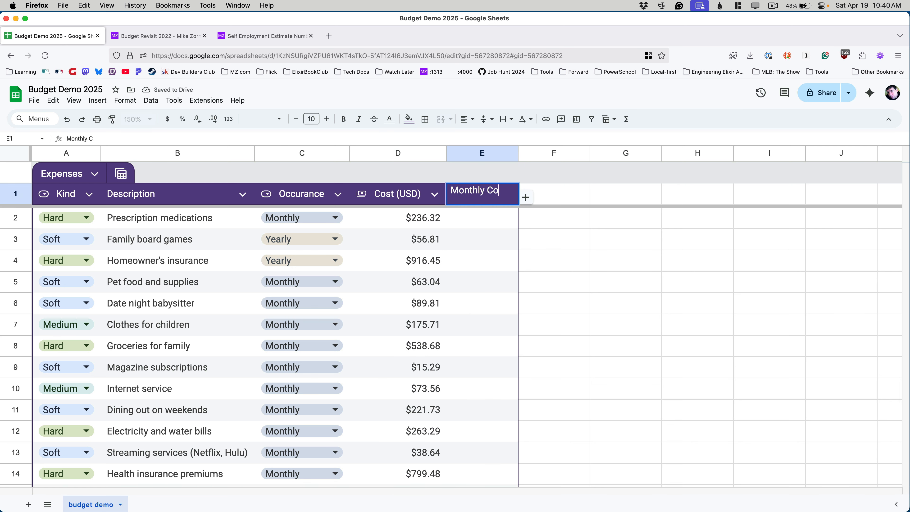
text(st (USD))
key(Return)
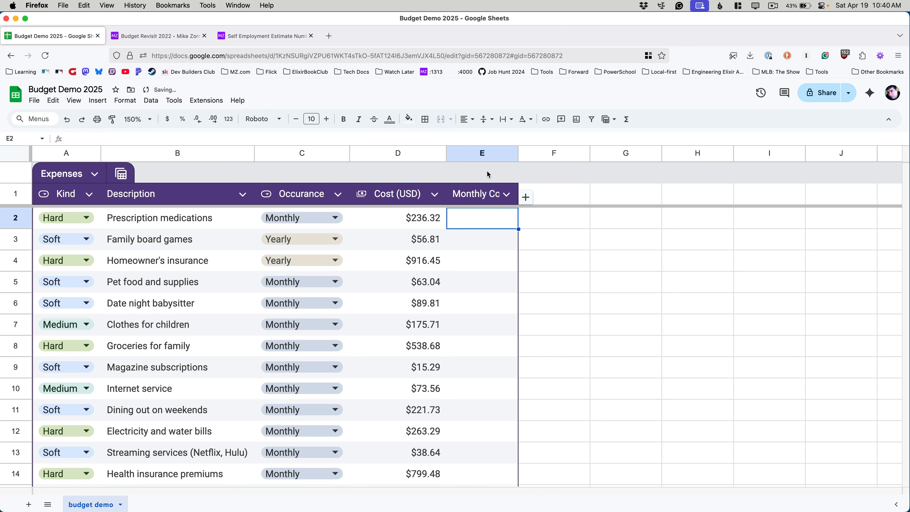
double_click(519, 149)
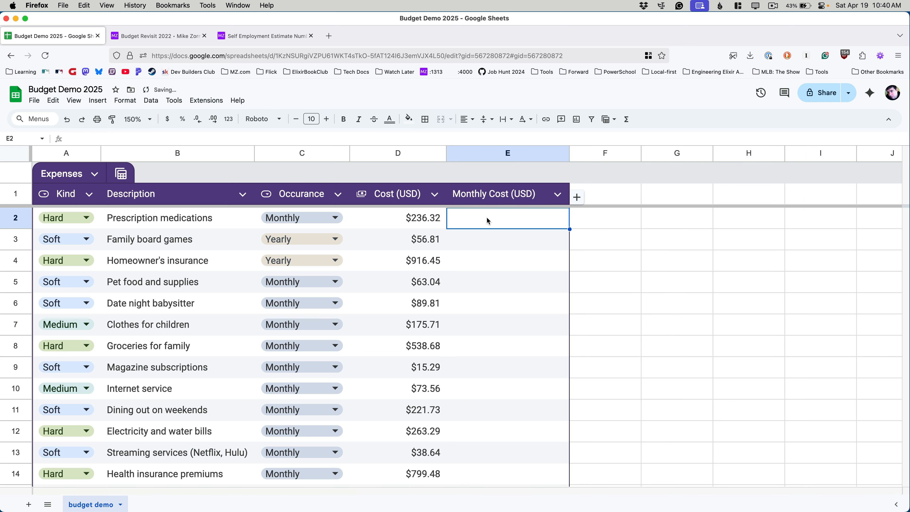
Enter =IF(C2="Yearly", D2/12, D2) in cell E2 and accept the suggested autofill for the rest of the Monthly Cost column.
double_click(467, 223)
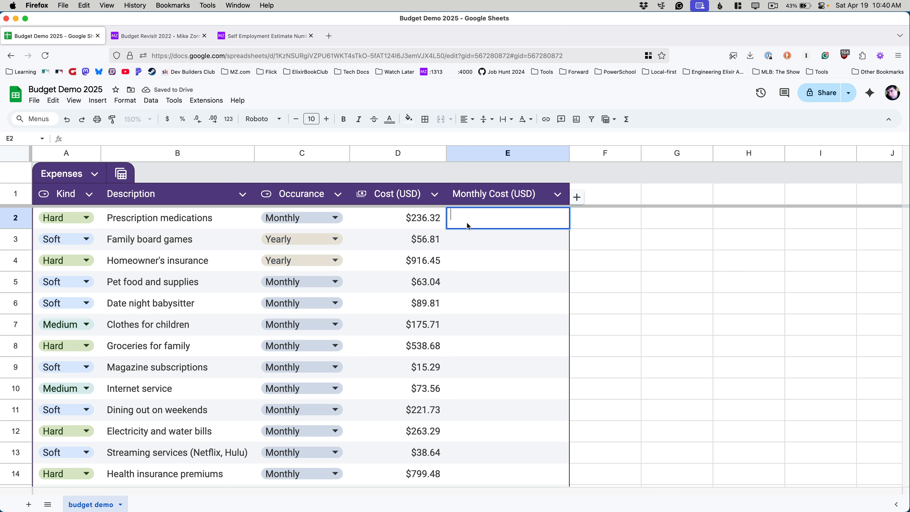
text(=()
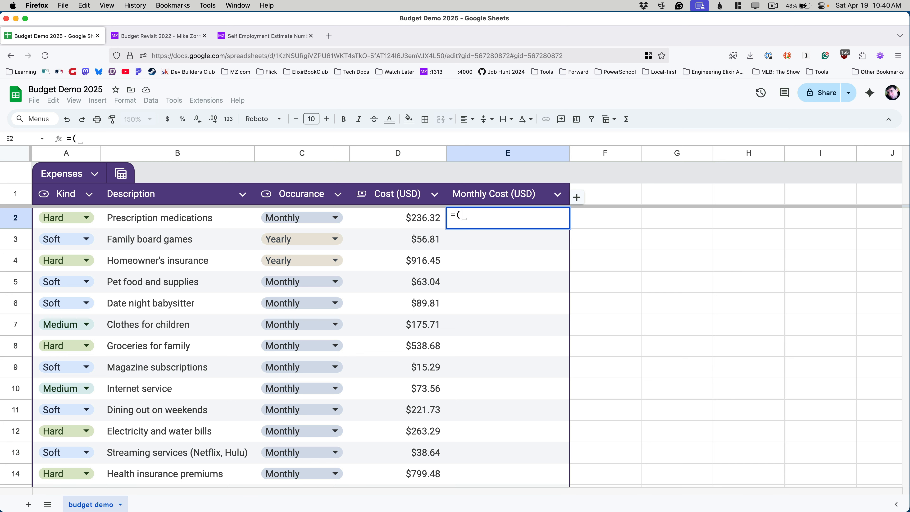
key(BackSpace)
text(IF)
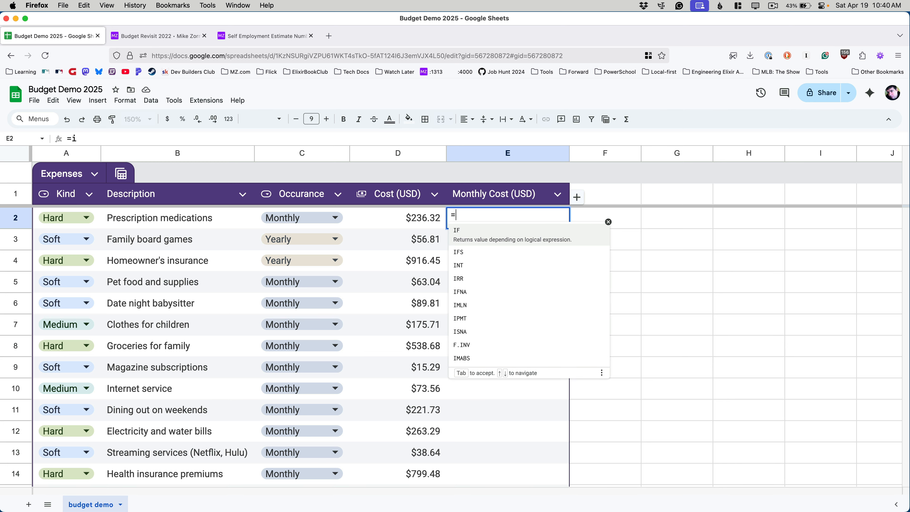
text(()
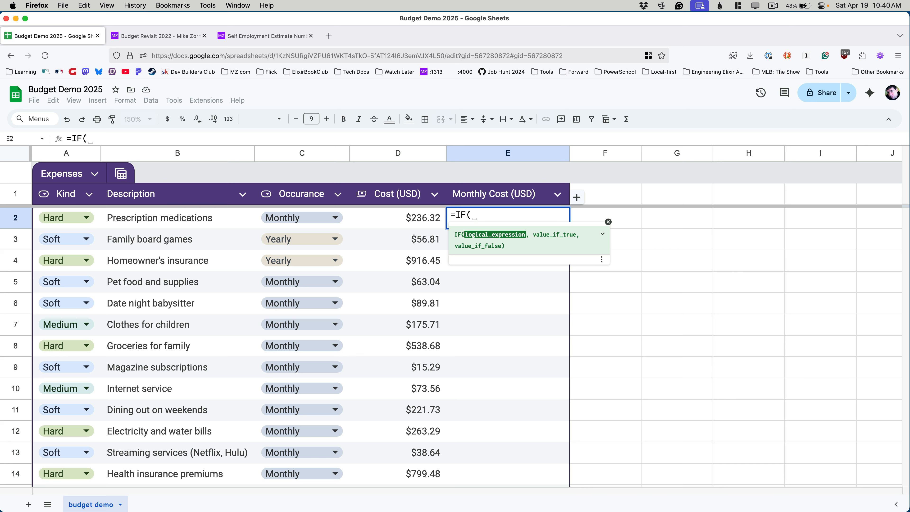
text(C2)
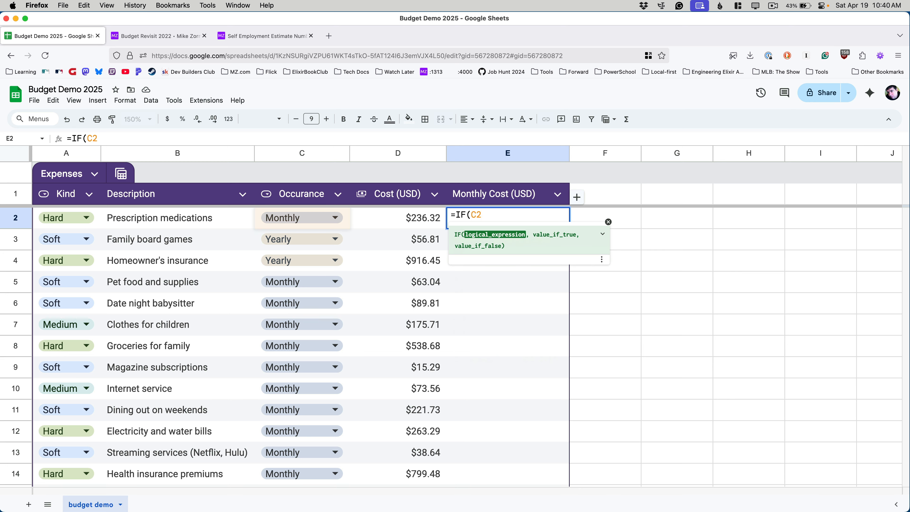
text(=")
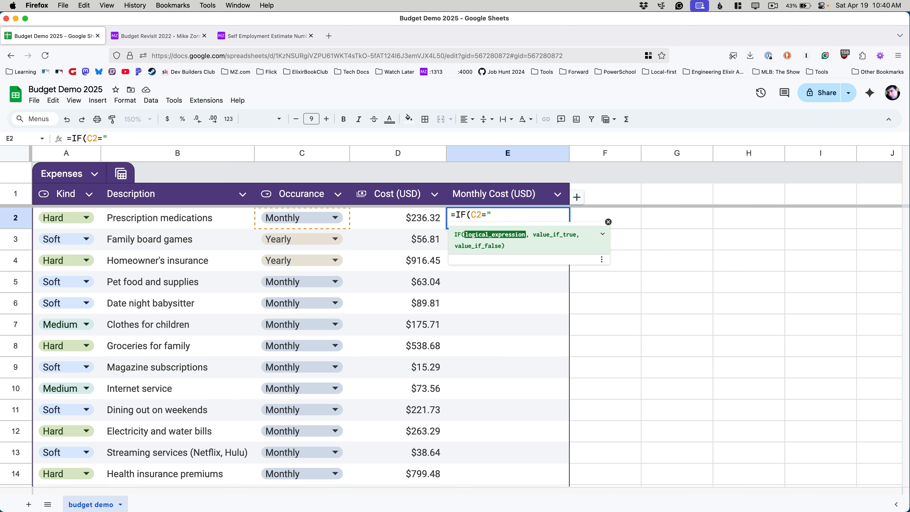
text(Year)
key(BackSpace)
key(BackSpace)
key(BackSpace)
text(early",)
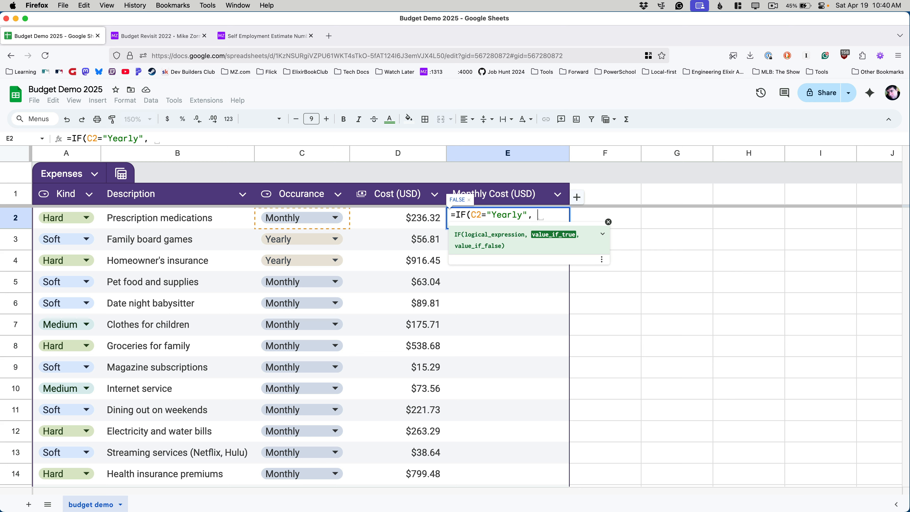
text(D2)
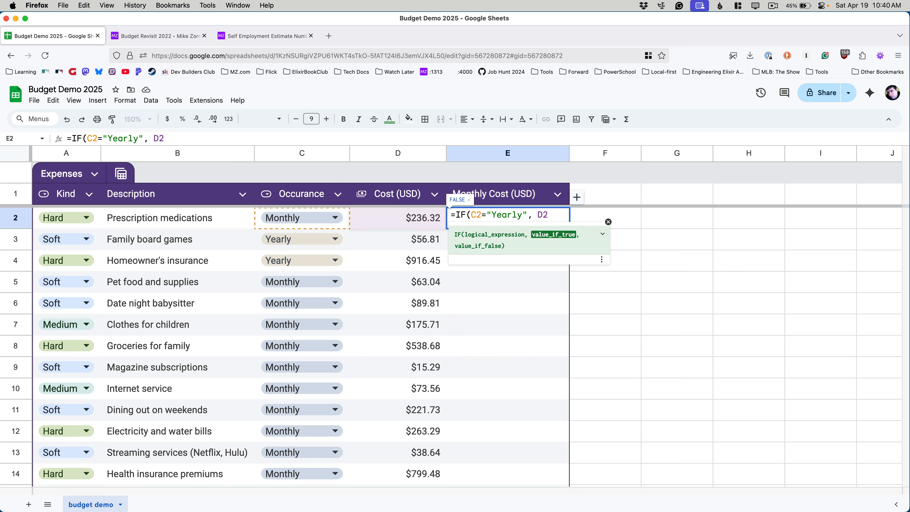
text(/12)
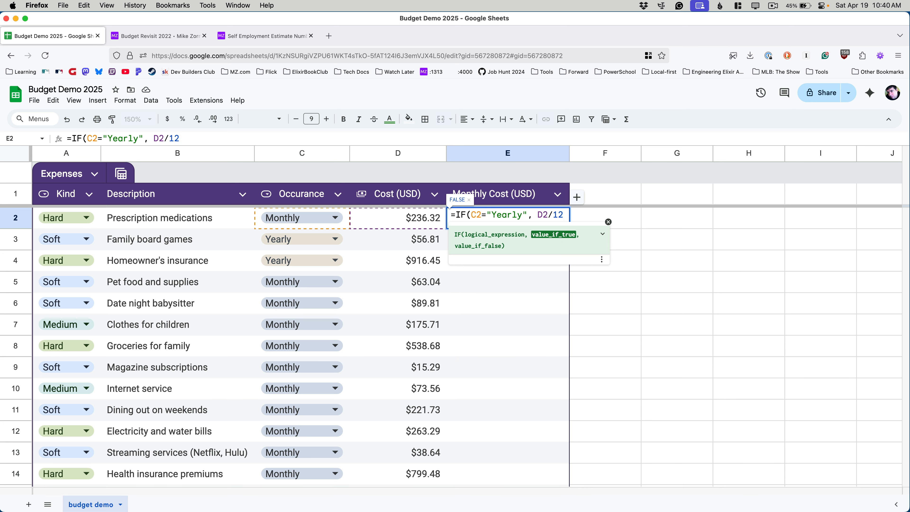
text(, )
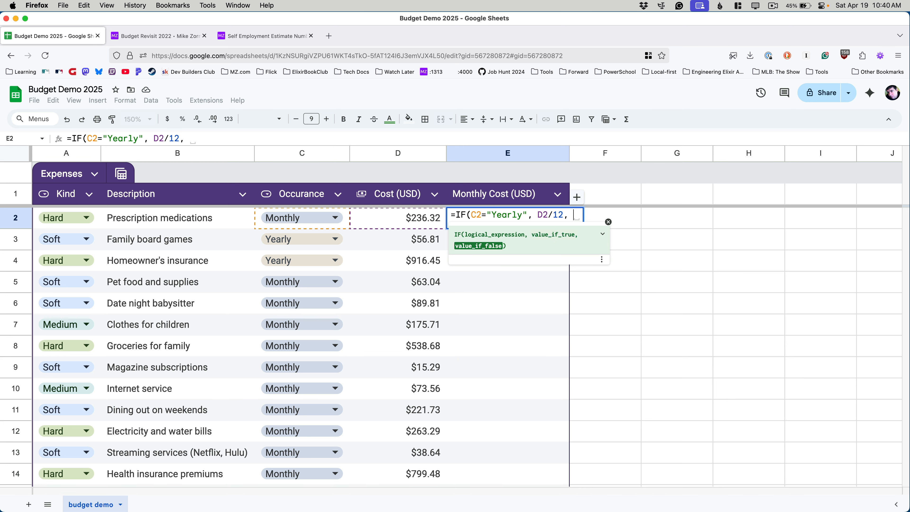
text(D2)
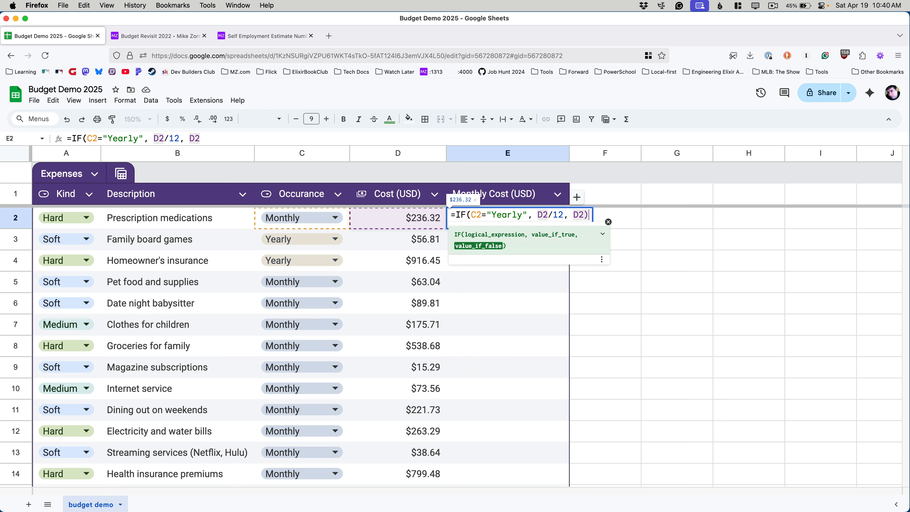
text())
key(Return)
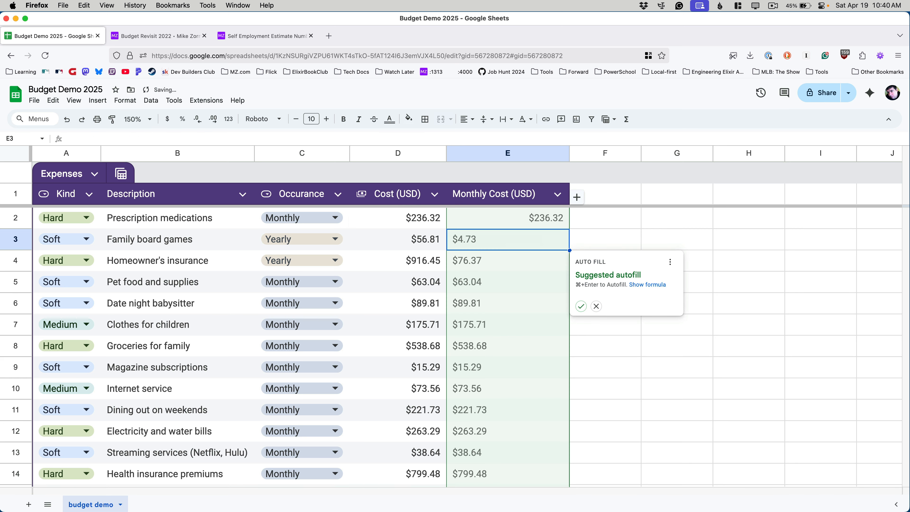
click(581, 307)
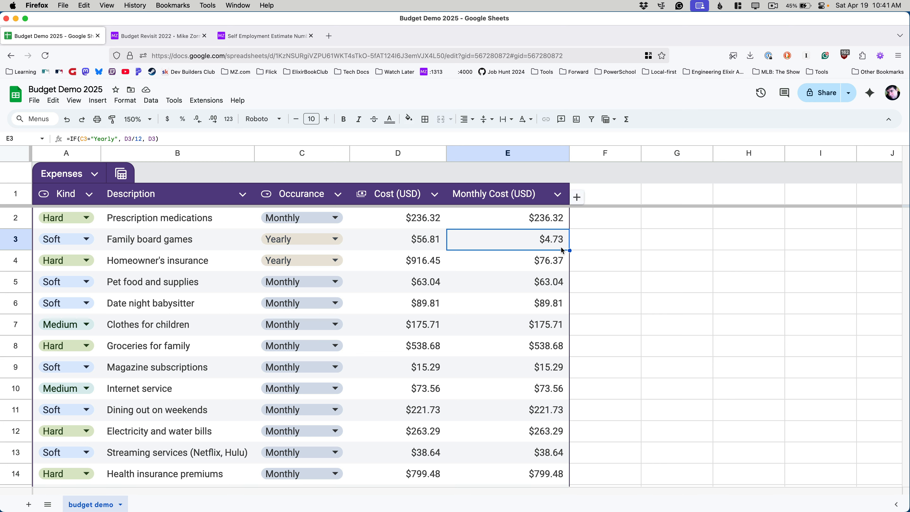
Examine the Monthly Cost formulas and values for the yearly and monthly expenses throughout the table, starting with homeowner's insurance.
click(546, 267)
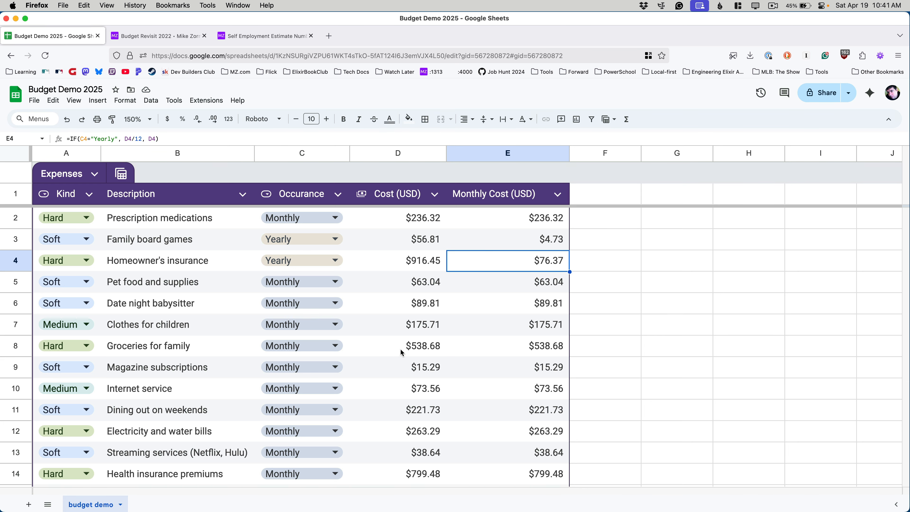
scroll(434, 367, down, 5)
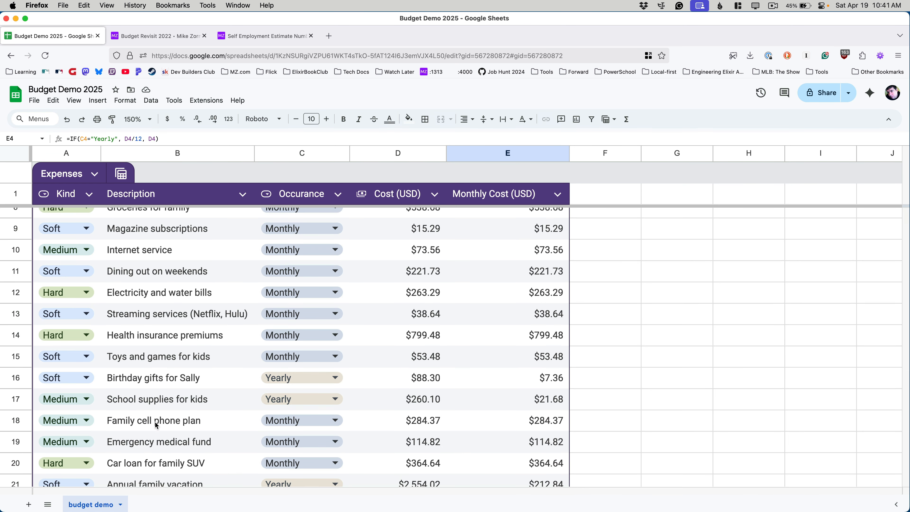
scroll(175, 457, down, 3)
scroll(175, 458, down, 4)
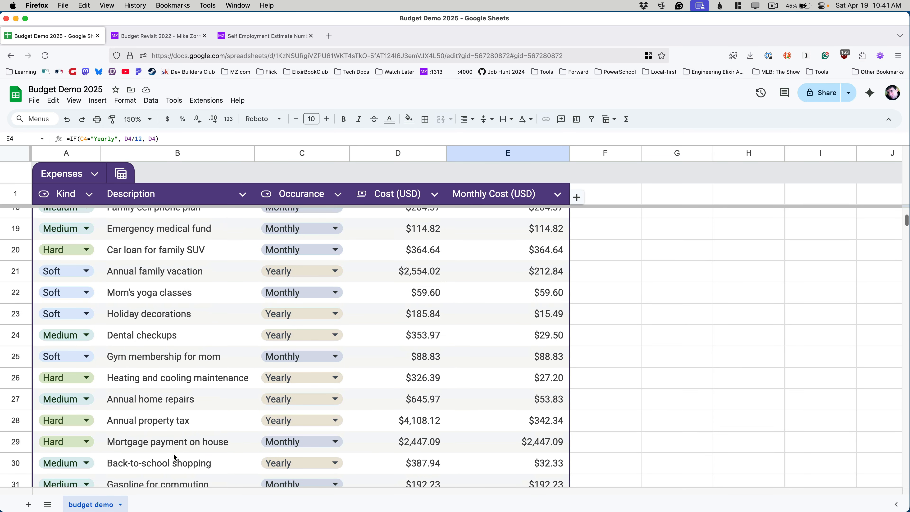
scroll(173, 453, down, 2)
scroll(173, 454, down, 2)
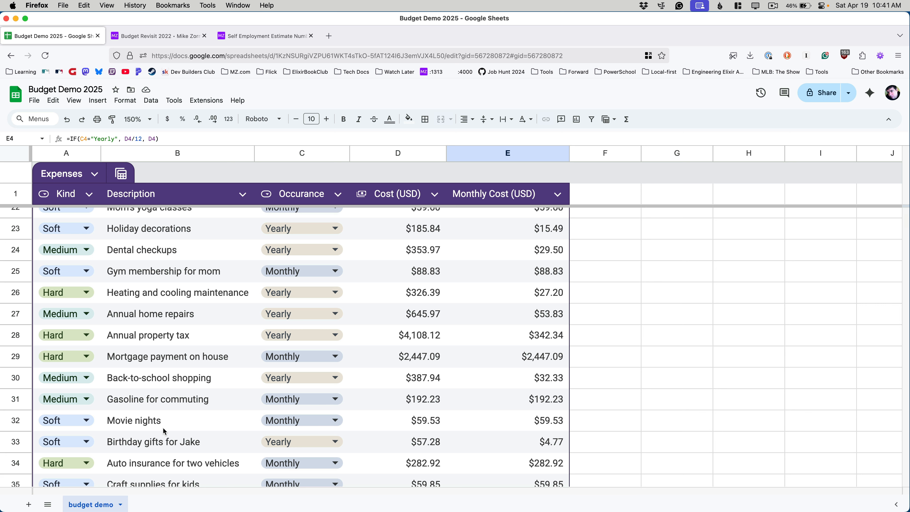
scroll(484, 342, up, 10)
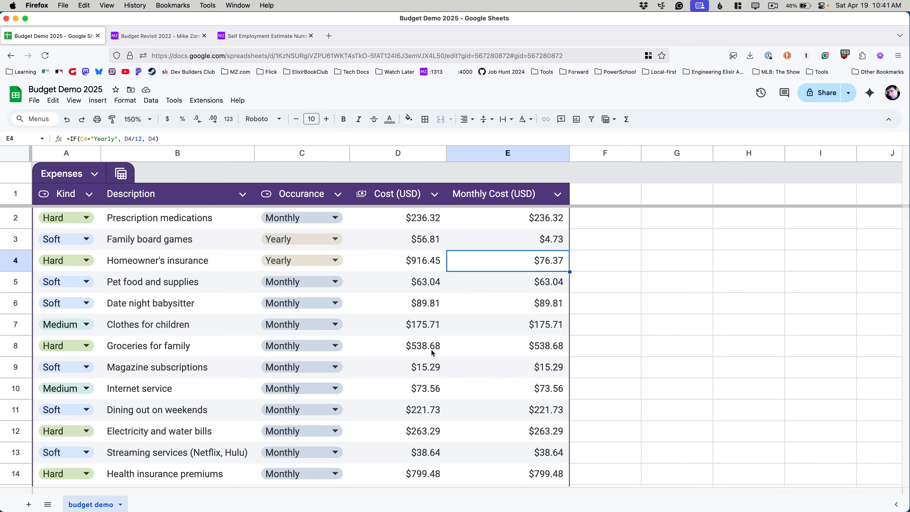
Insert a table footer below the last expense row, Craft supplies for kids.
scroll(465, 397, down, 10)
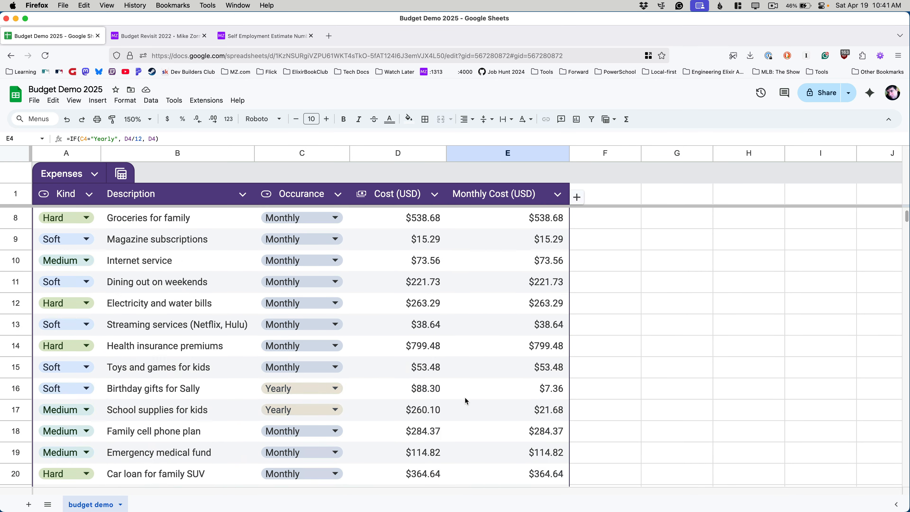
click(522, 360)
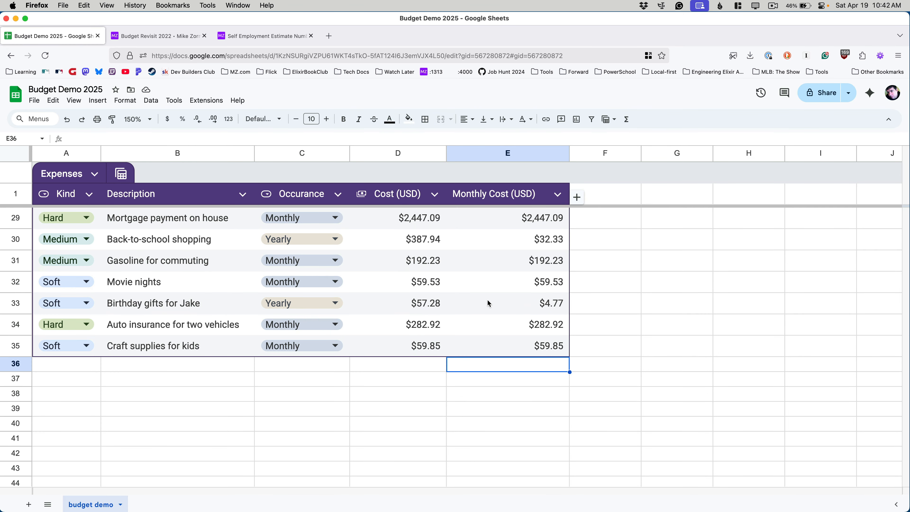
right_click(468, 347)
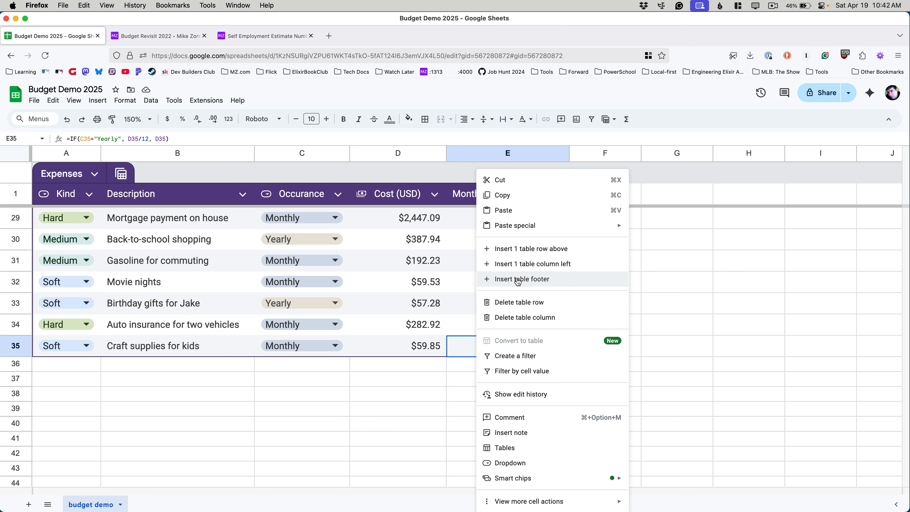
click(561, 283)
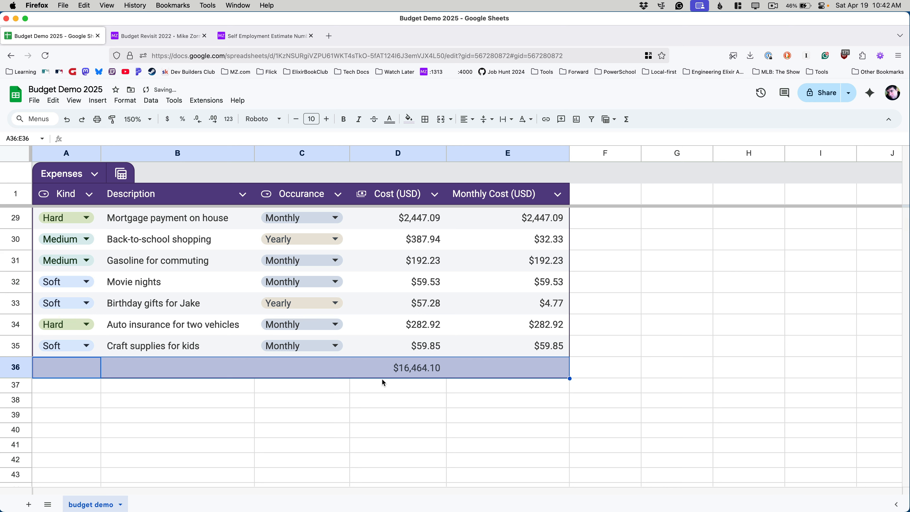
Copy the SUM formula from the Cost (USD) footer cell D36 into the Monthly Cost (USD) footer cell E36.
click(397, 368)
double_click(398, 368)
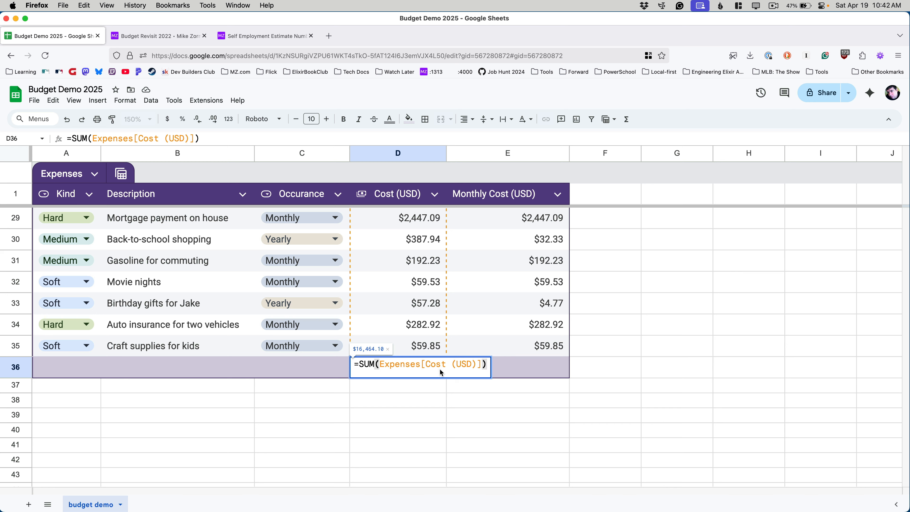
triple_click(410, 366)
key(super+c)
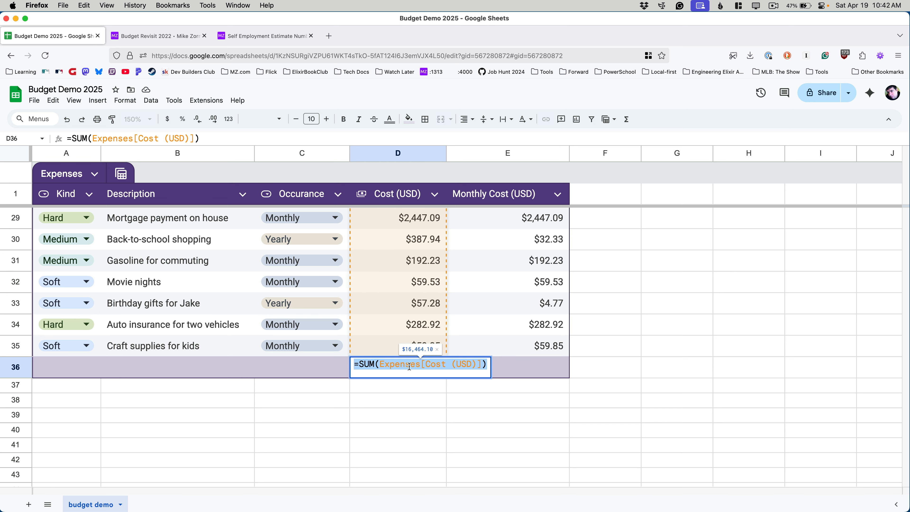
double_click(486, 366)
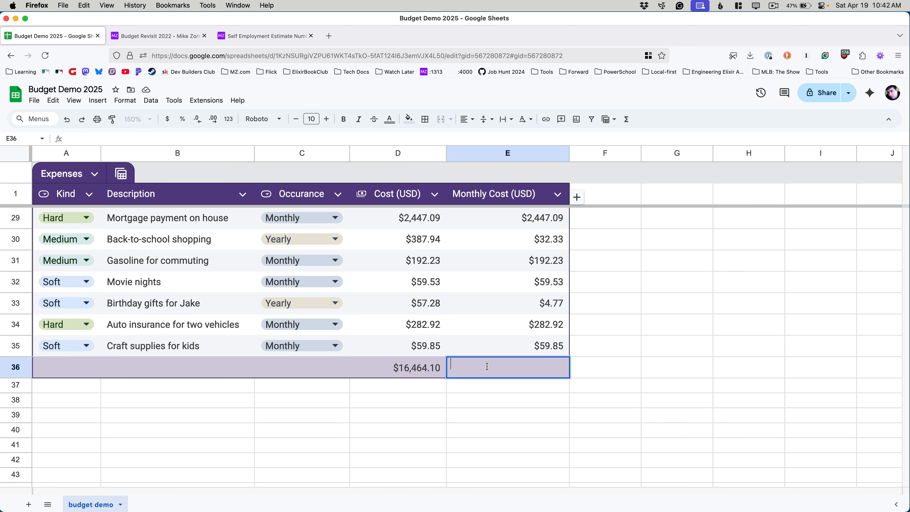
key(super+v)
Change the column reference in the E36 formula so it reads =SUM(Expenses[Monthly Cost (USD)]).
drag(523, 366, 574, 366)
key(BackSpace)
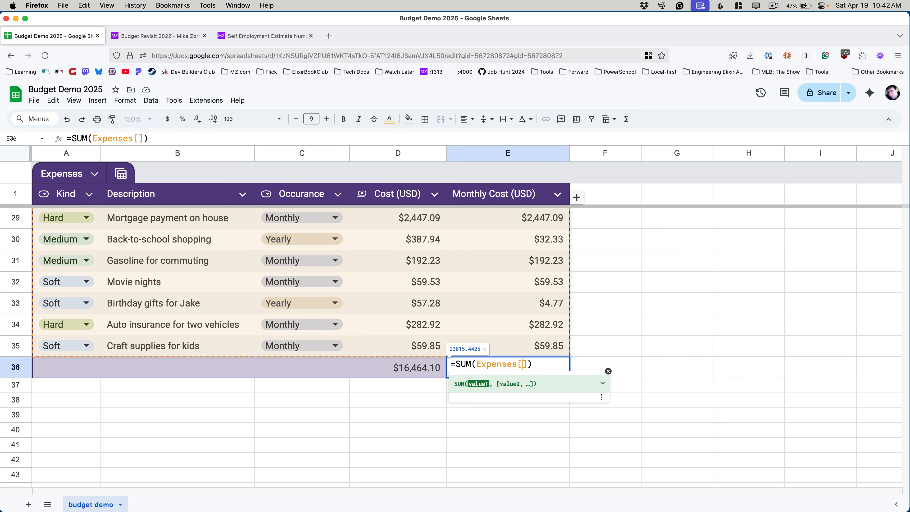
text(Monthl)
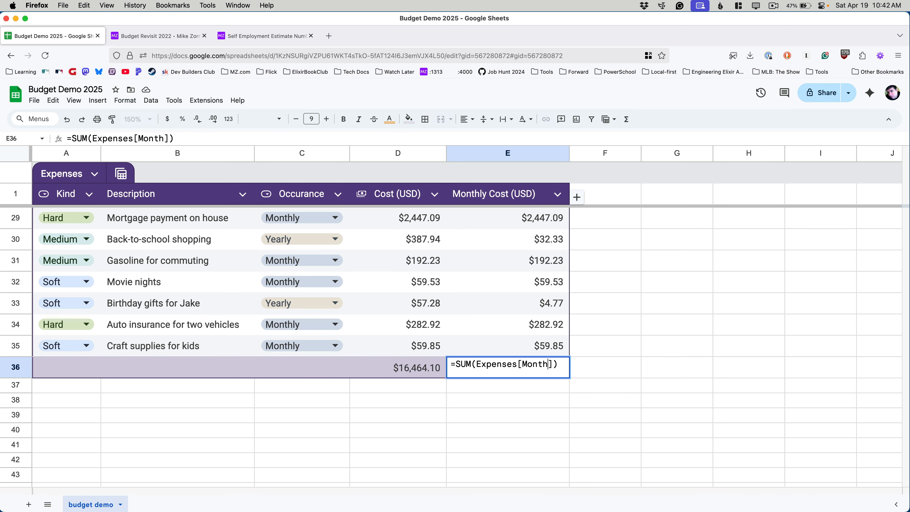
text(y cost()
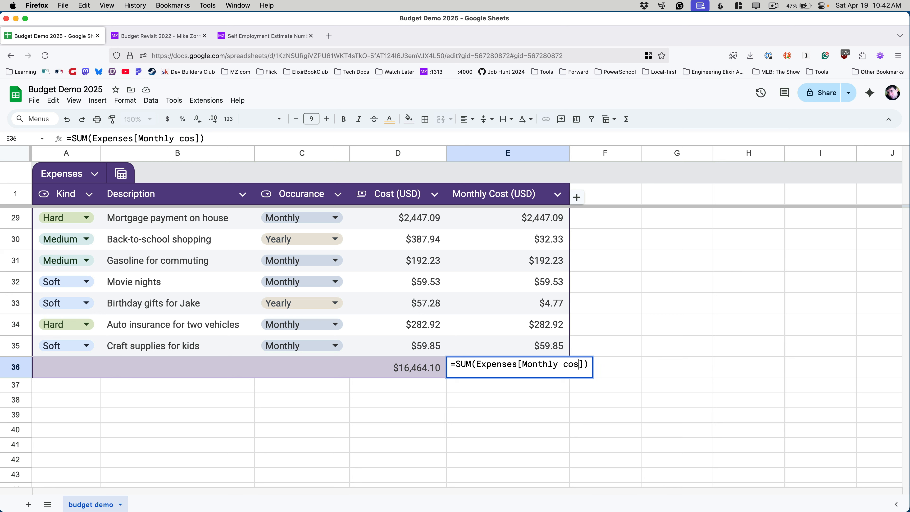
key(BackSpace)
key(BackSpace)
key(BackSpace)
key(BackSpace)
key(BackSpace)
text(Cust)
key(BackSpace)
key(BackSpace)
key(BackSpace)
text(ost (USD))
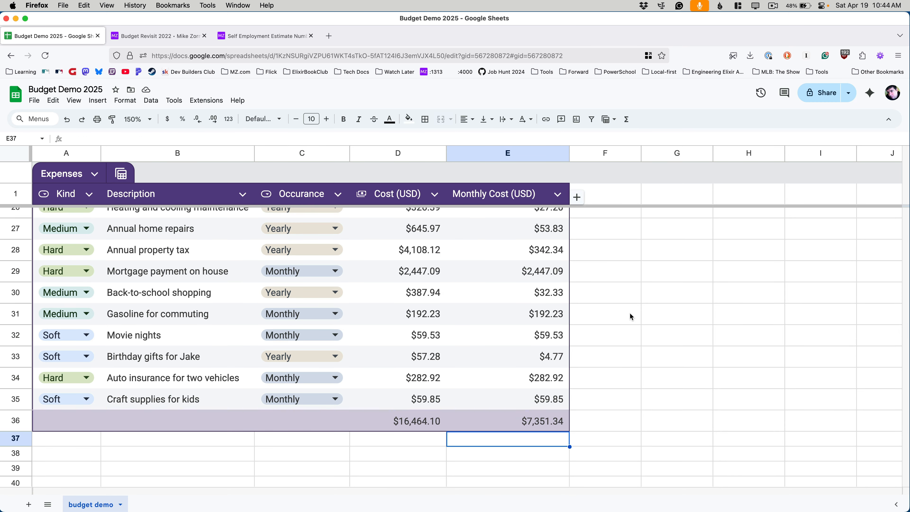
Add a table column after Monthly Cost (USD) and name it Scenario.
scroll(628, 312, up, 10)
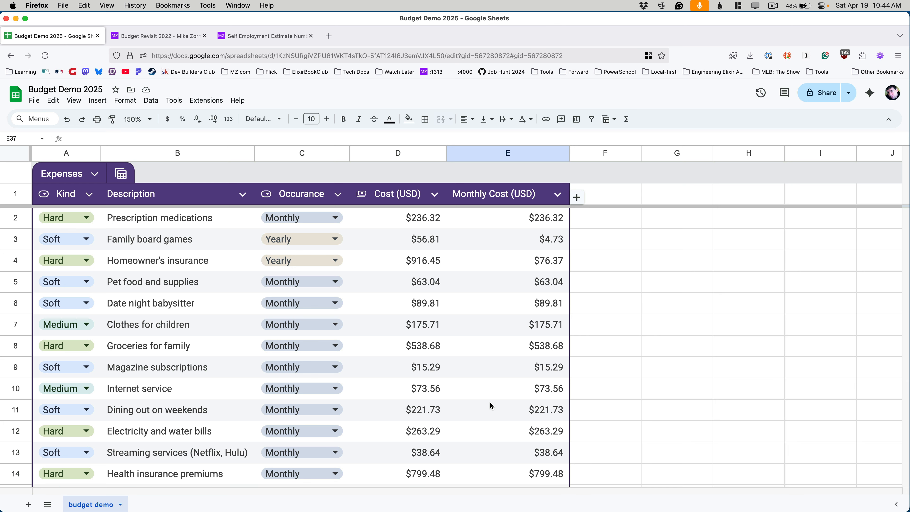
scroll(496, 400, down, 10)
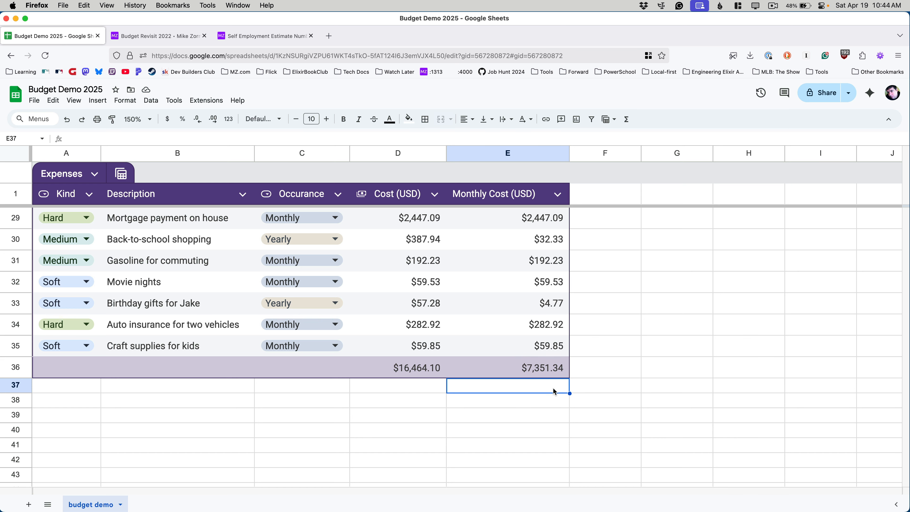
scroll(499, 245, up, 15)
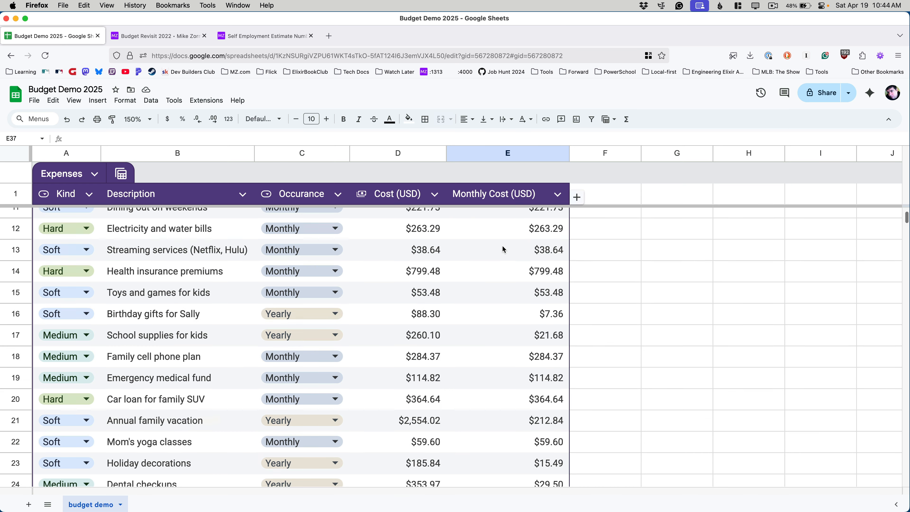
click(577, 197)
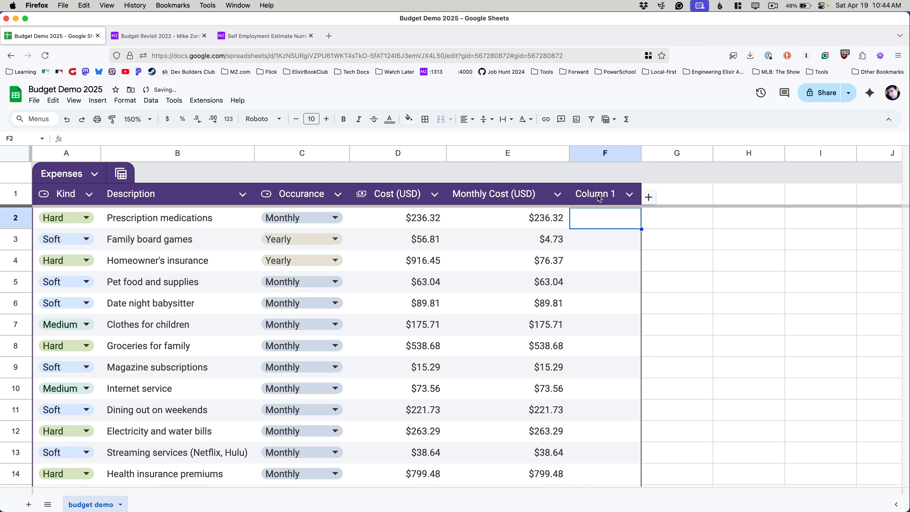
text(Sce)
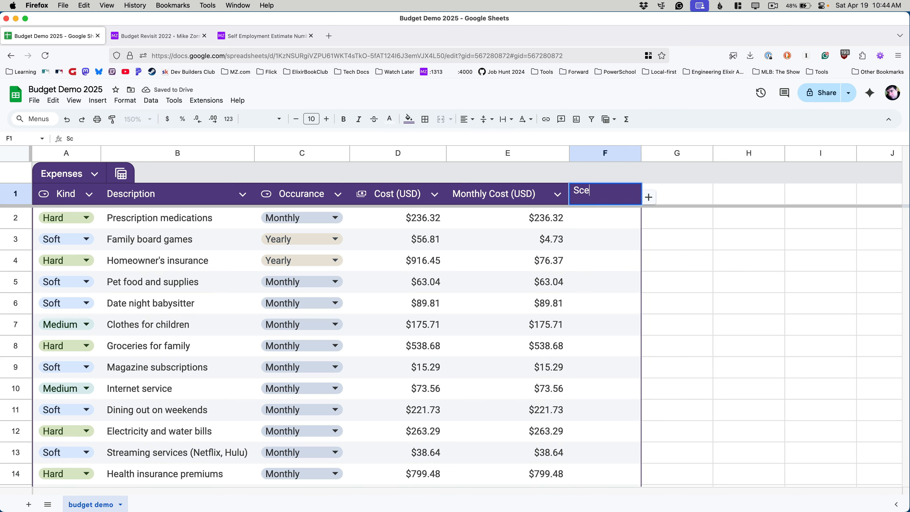
text(nario)
key(Return)
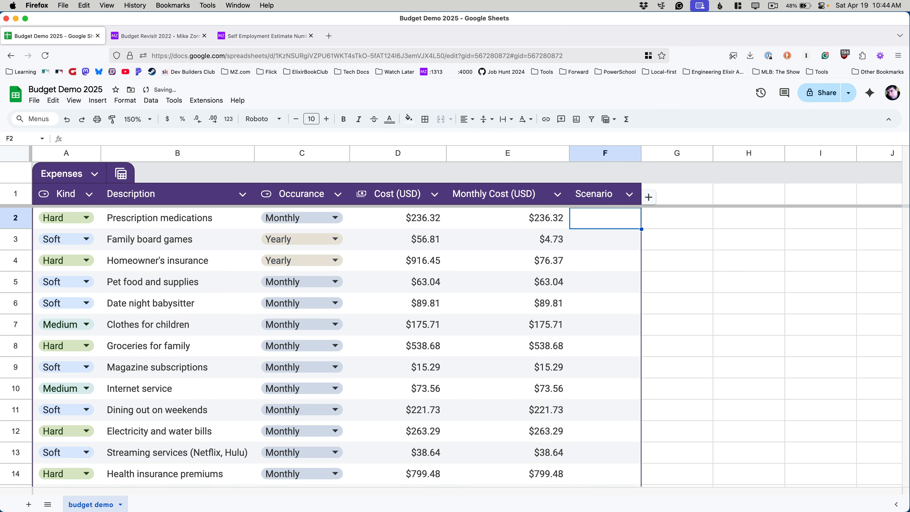
Set the Scenario column type to Checkbox and tick the checkbox for every expense, from row 2 to row 35.
click(630, 195)
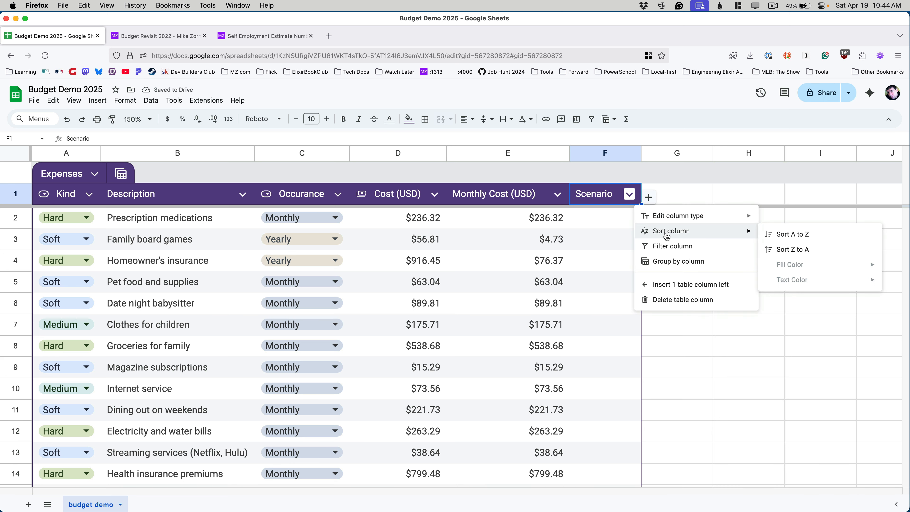
mouse_move(669, 224)
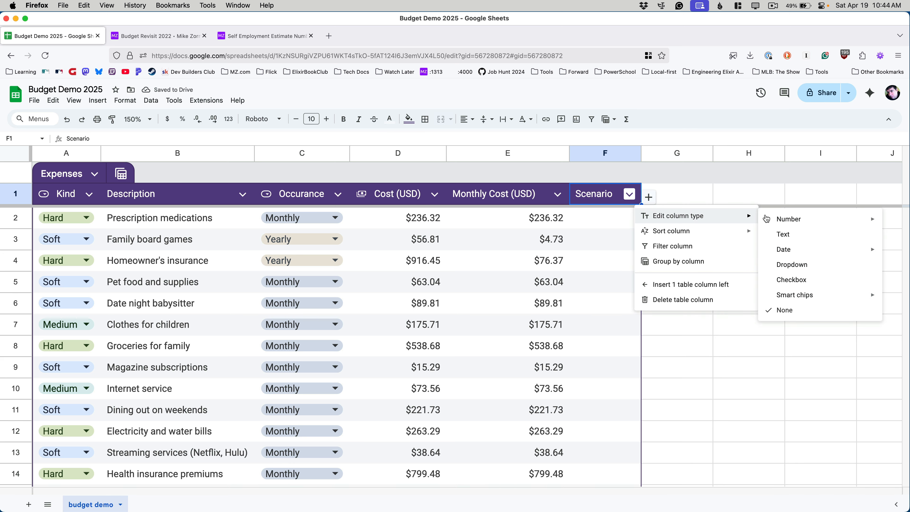
click(827, 283)
click(614, 218)
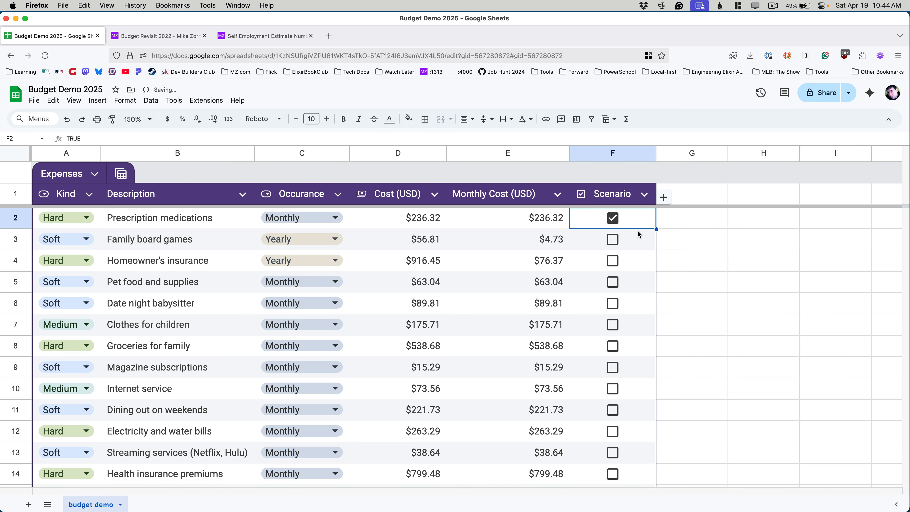
drag(657, 230, 633, 425)
scroll(663, 323, up, 15)
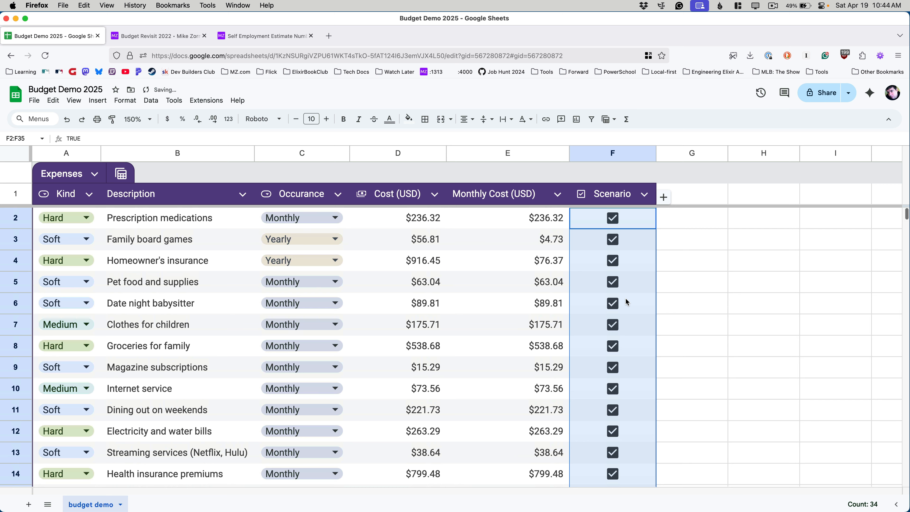
Add a table column after Scenario and name it Scenario Cost.
click(677, 214)
click(662, 193)
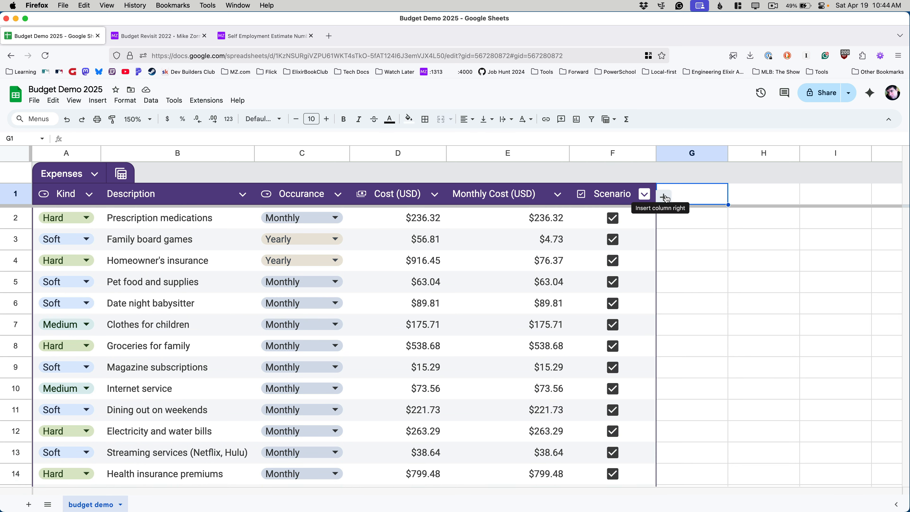
click(665, 197)
double_click(674, 193)
text(S)
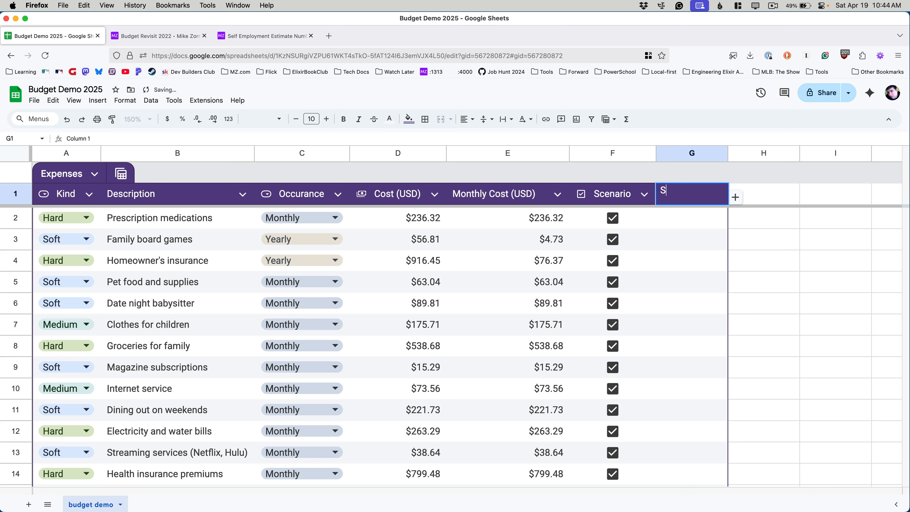
text(cenario Cost)
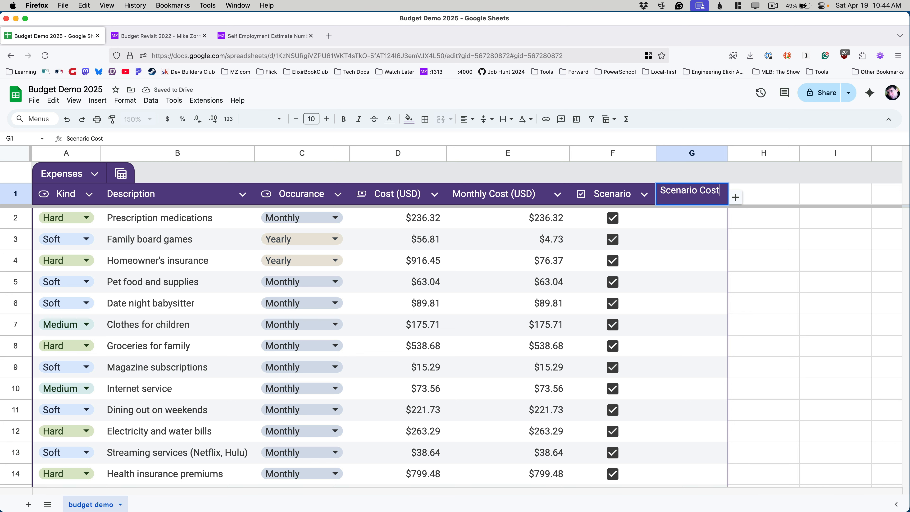
key(Return)
Enter =IF(Expenses[Scenario], E2, 0) in cell G2 and accept the suggested autofill for the rest of the Scenario Cost column.
double_click(700, 217)
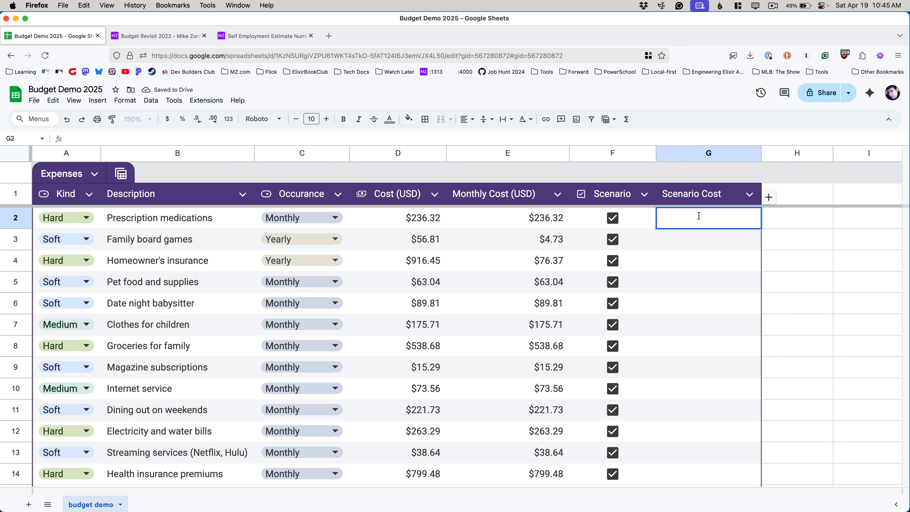
text(=IF()
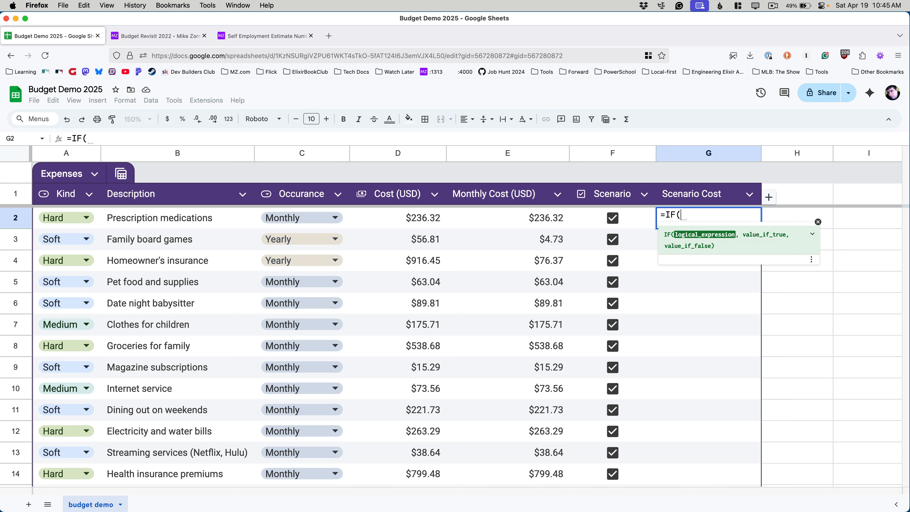
text(Expenses)
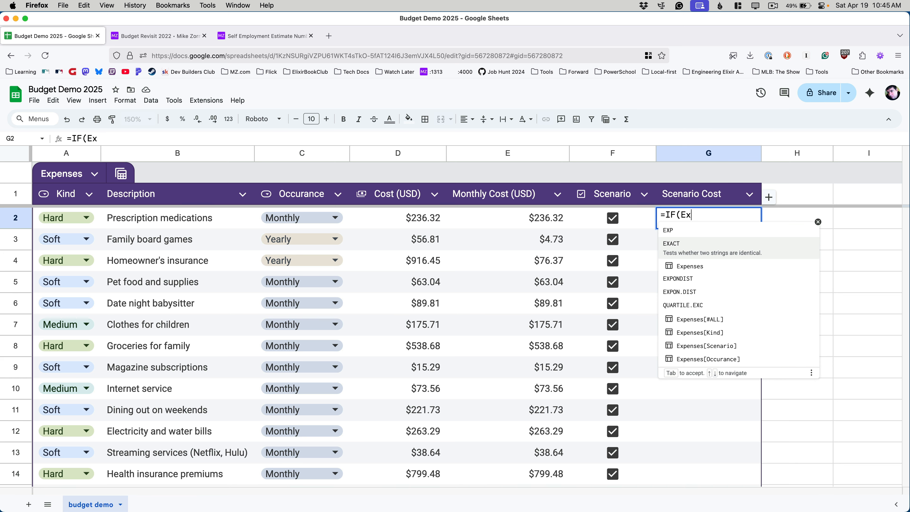
text([S)
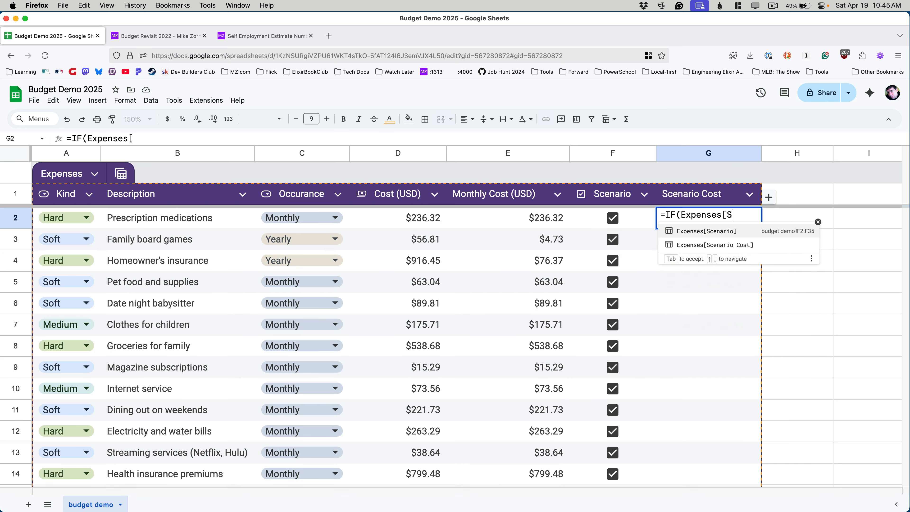
key(Tab)
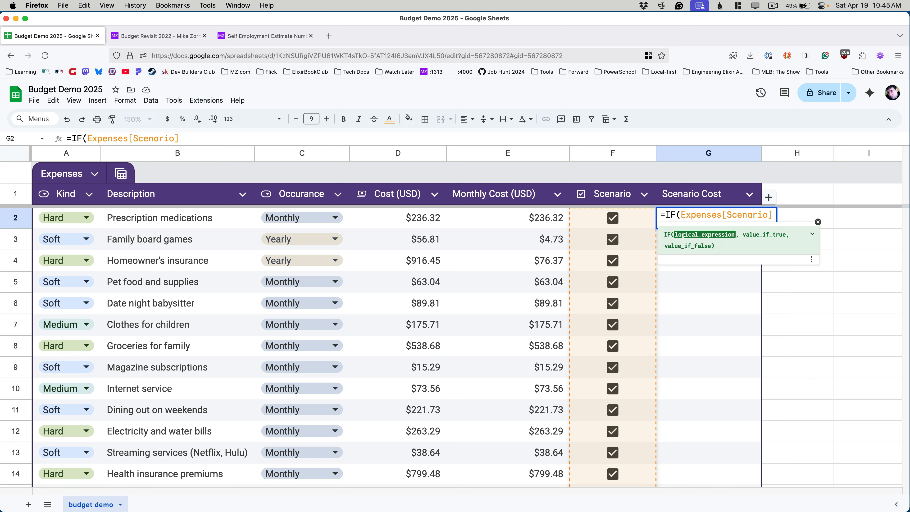
text(, )
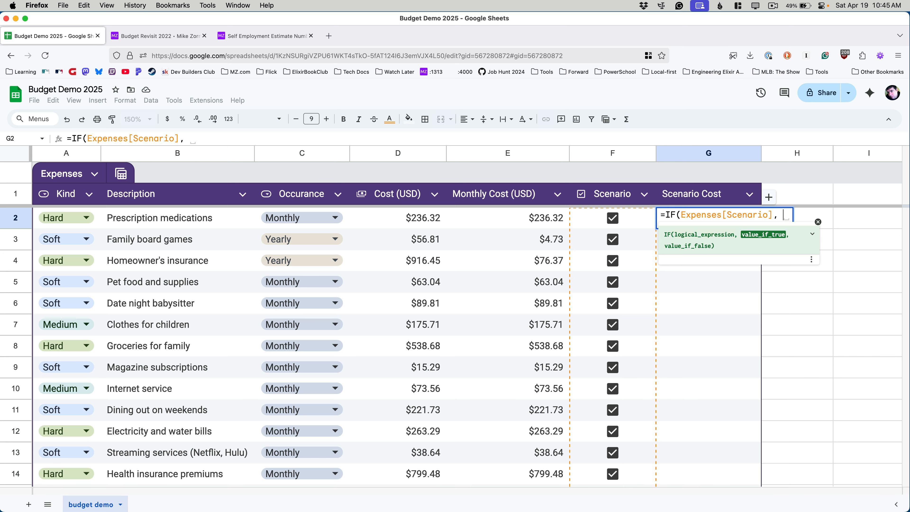
text(E)
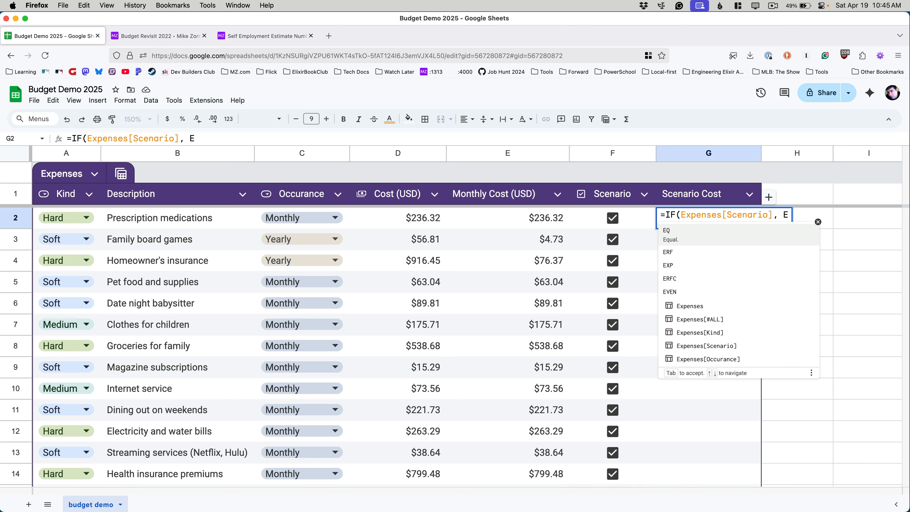
text(2, )
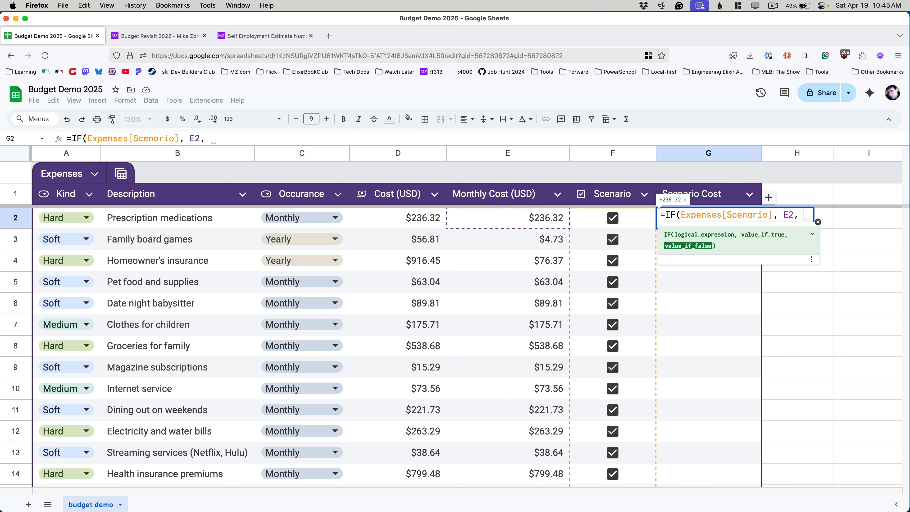
text(0)
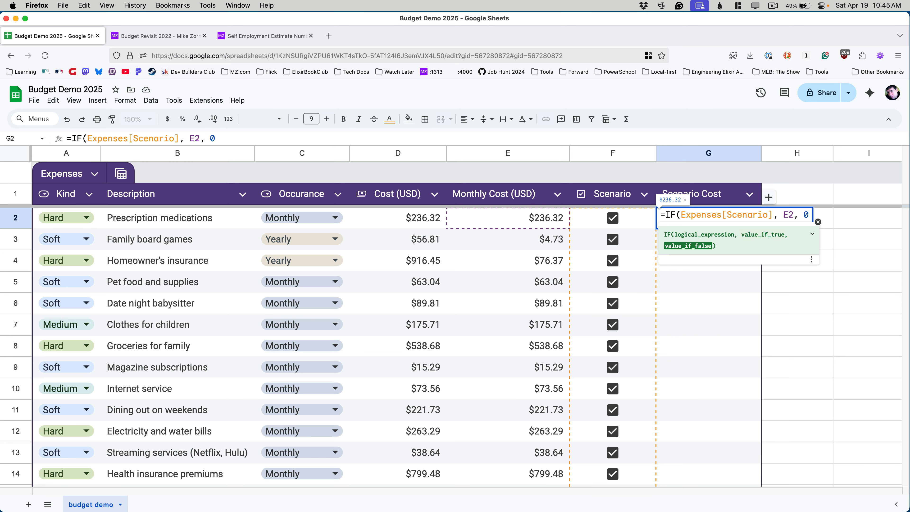
text())
key(Return)
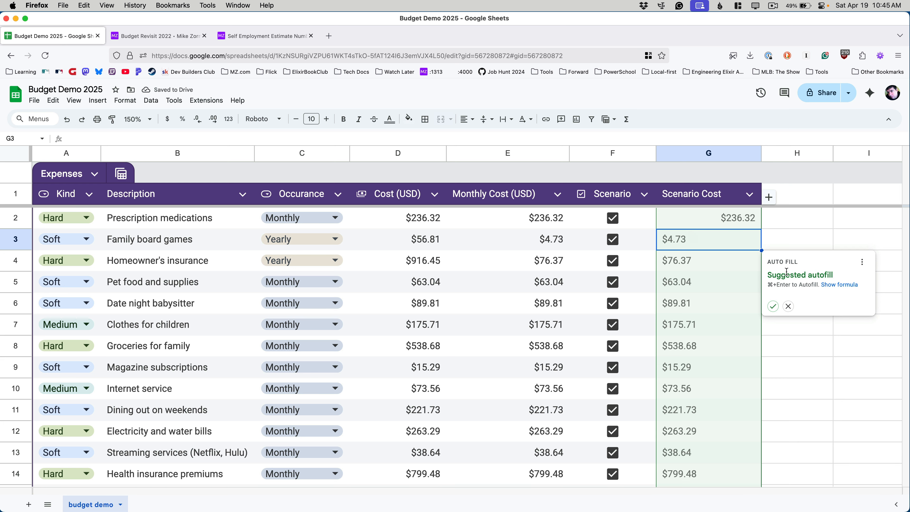
click(774, 307)
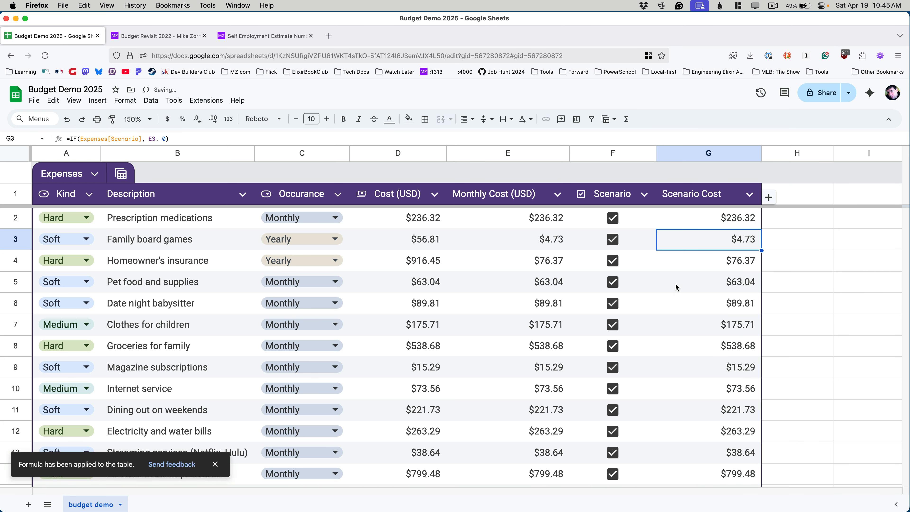
Total the Scenario Cost column in footer cell G36 with the suggested SUM formula.
scroll(793, 289, down, 5)
scroll(794, 289, down, 8)
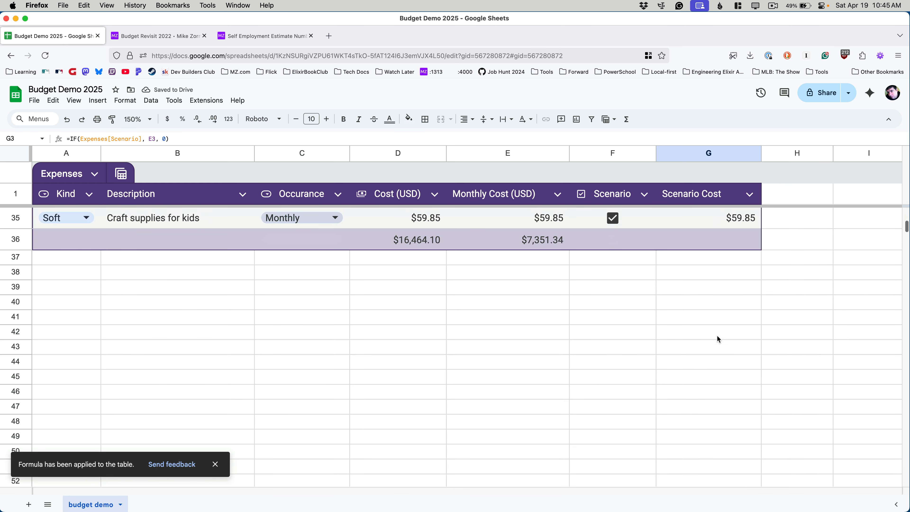
scroll(713, 322, up, 1)
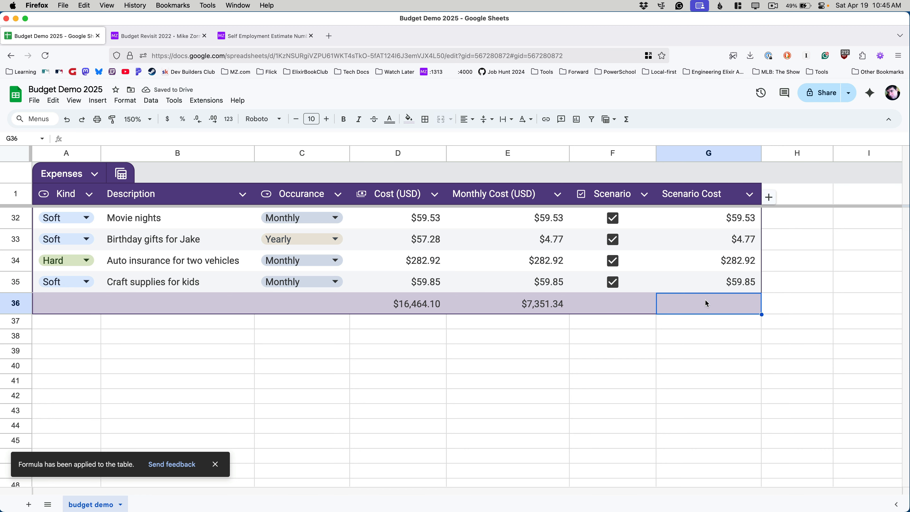
text(=SUM)
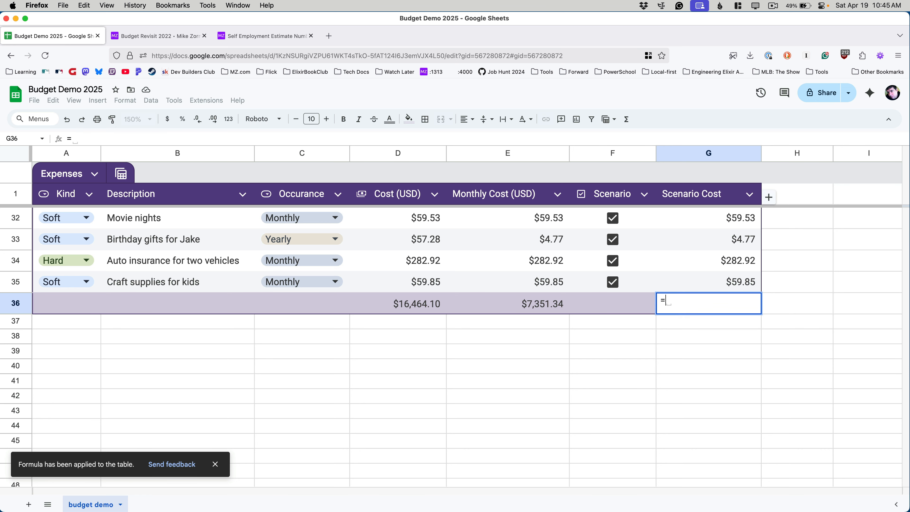
key(Tab)
key(Return)
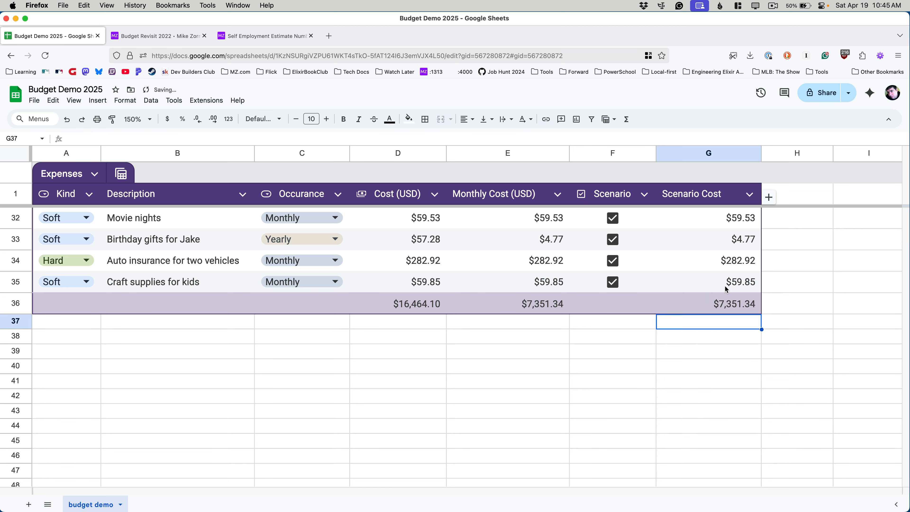
Test the Scenario checkbox for Movie nights in row 32 by unticking and re-ticking it twice.
scroll(730, 291, up, 15)
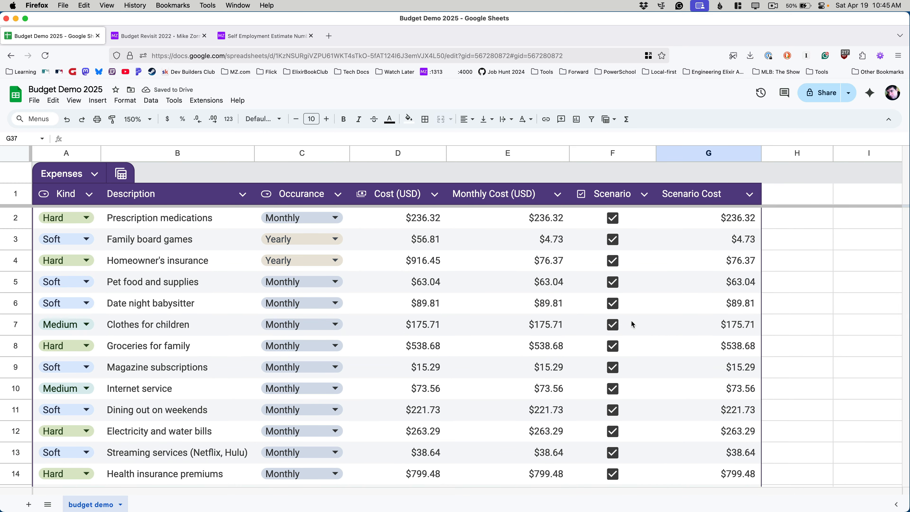
scroll(631, 320, down, 10)
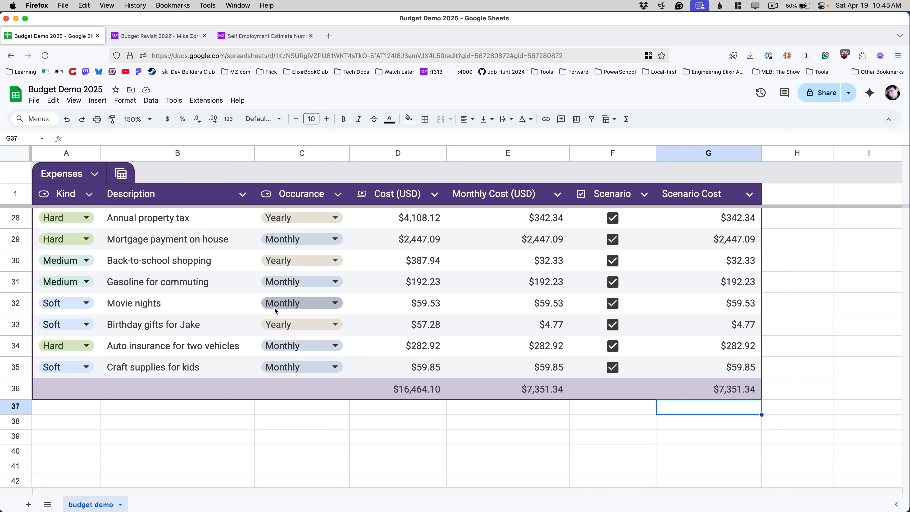
click(613, 303)
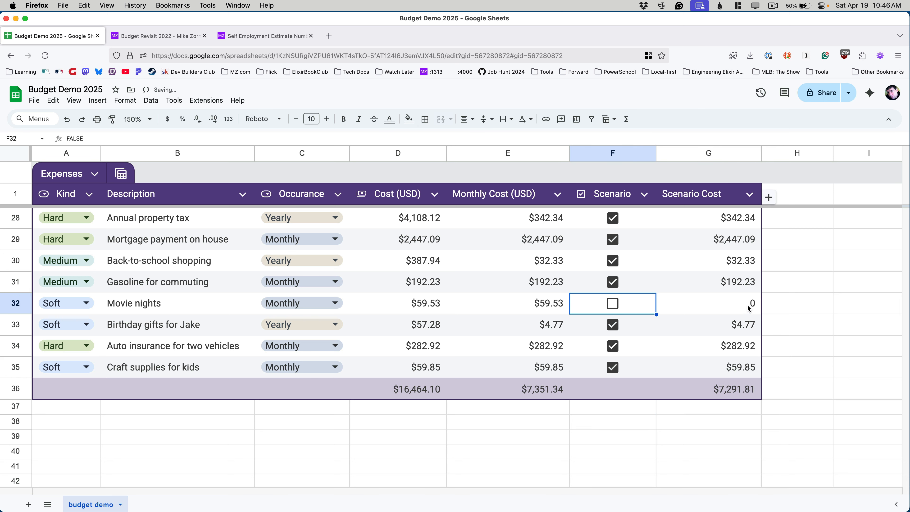
click(613, 305)
click(613, 306)
click(612, 305)
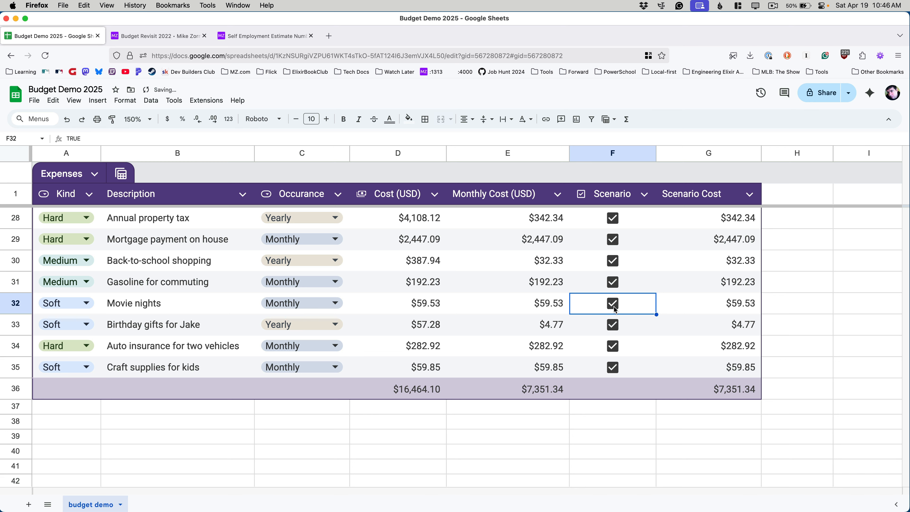
Untick the Scenario checkboxes in rows 29 to 32, and tick Back-to-school shopping and Gasoline for commuting again.
click(612, 305)
click(613, 284)
click(613, 260)
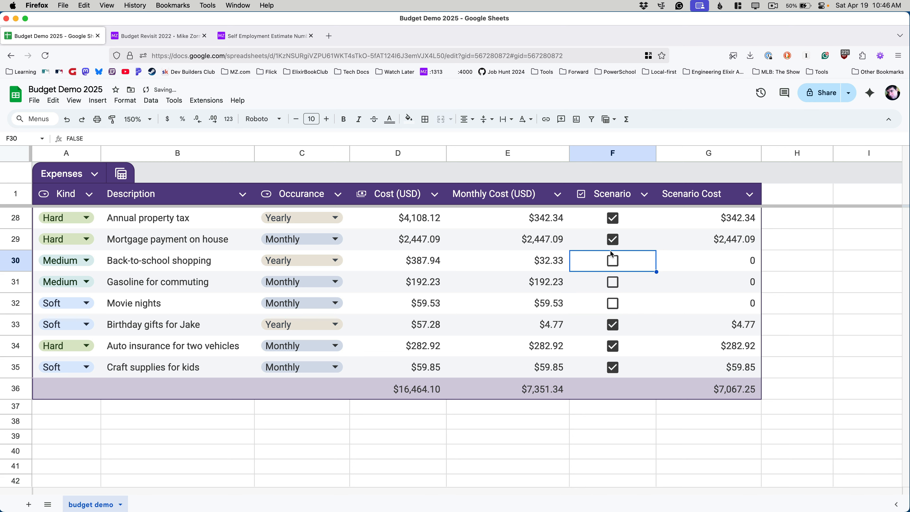
click(612, 240)
click(615, 263)
click(616, 283)
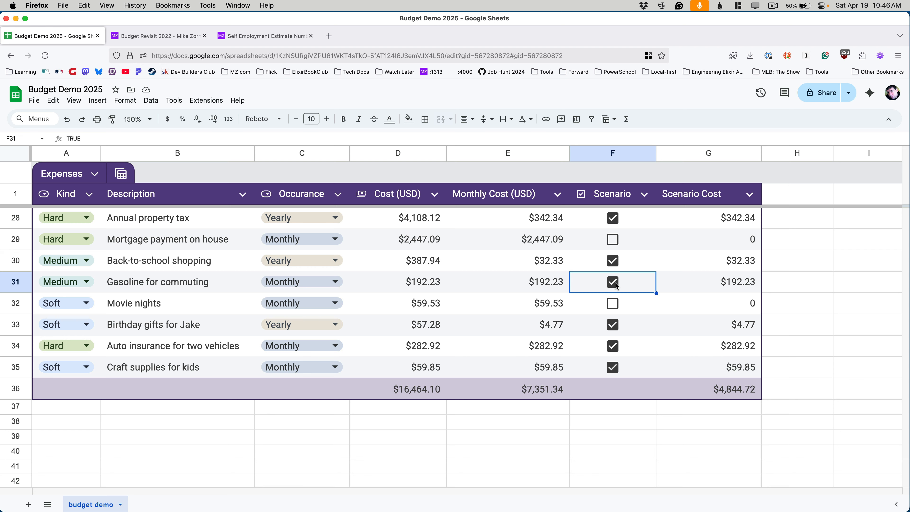
Add the comment "why?" to the Pet food and supplies description in cell B5 and reopen it from the cell.
scroll(569, 313, up, 15)
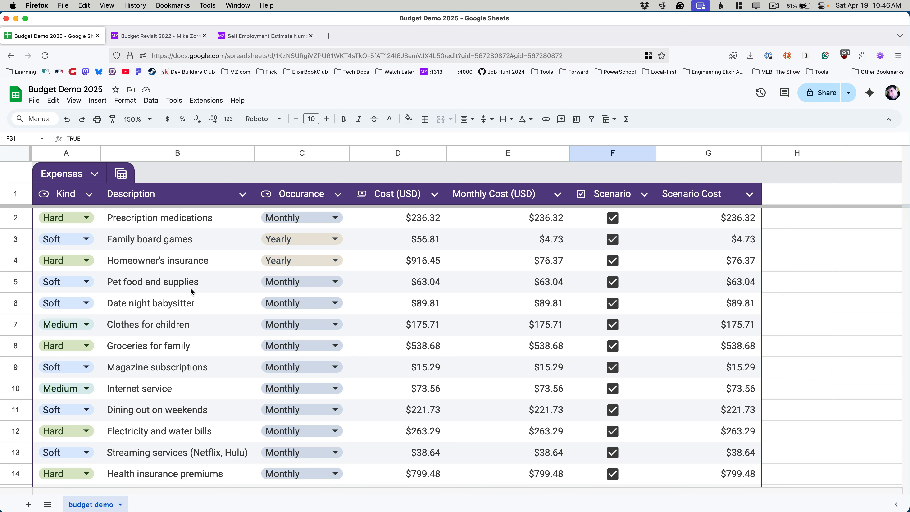
click(176, 275)
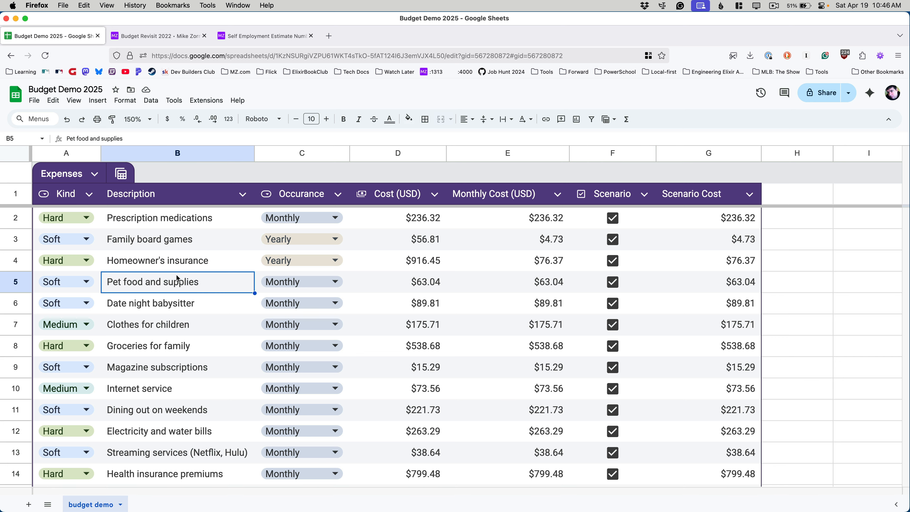
right_click(196, 290)
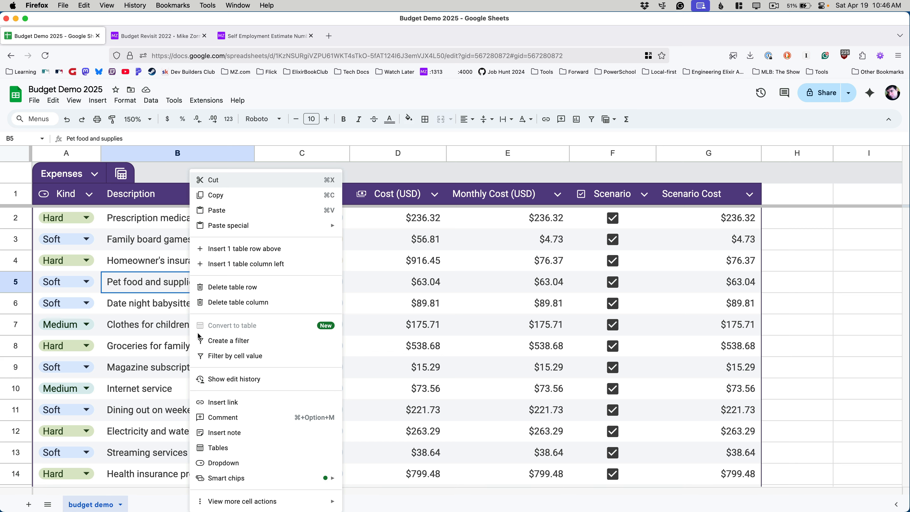
click(219, 417)
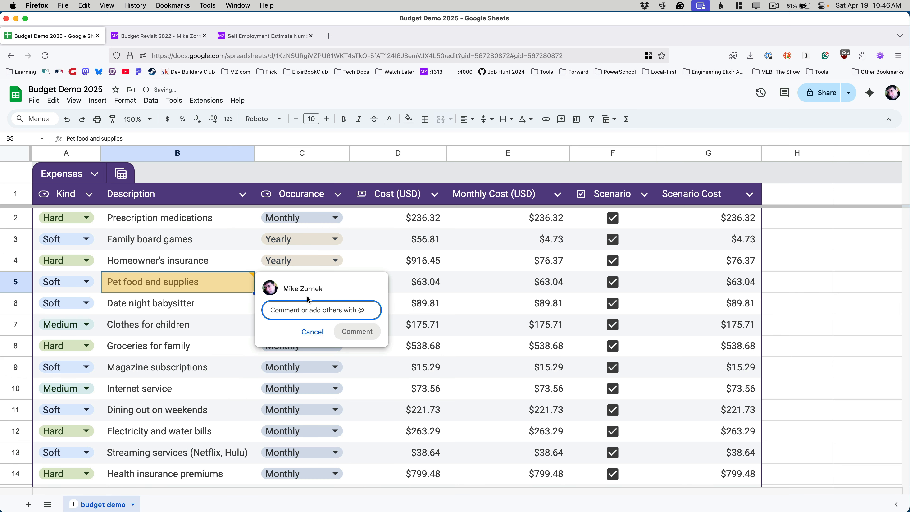
text(why?)
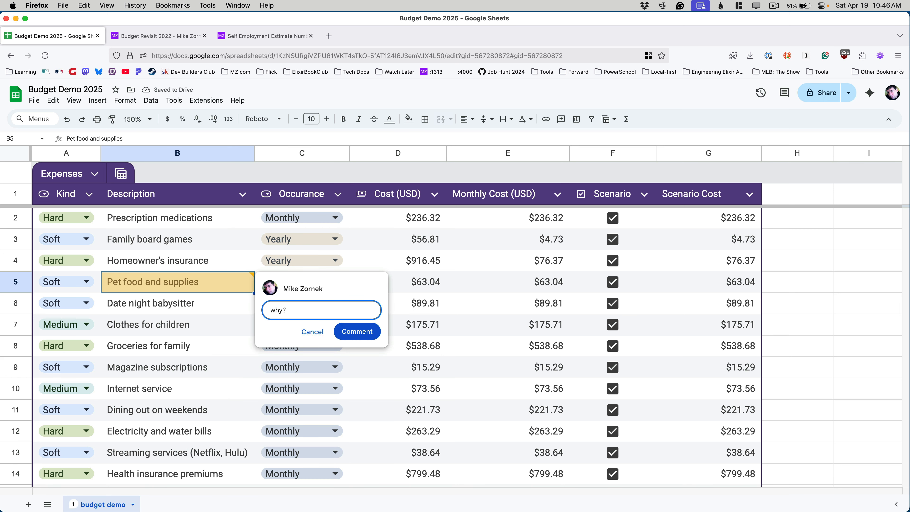
click(353, 337)
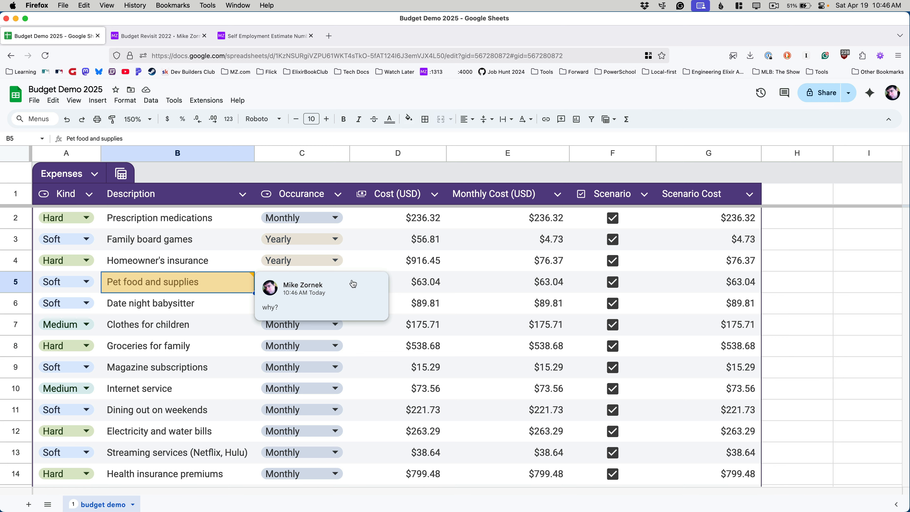
click(215, 263)
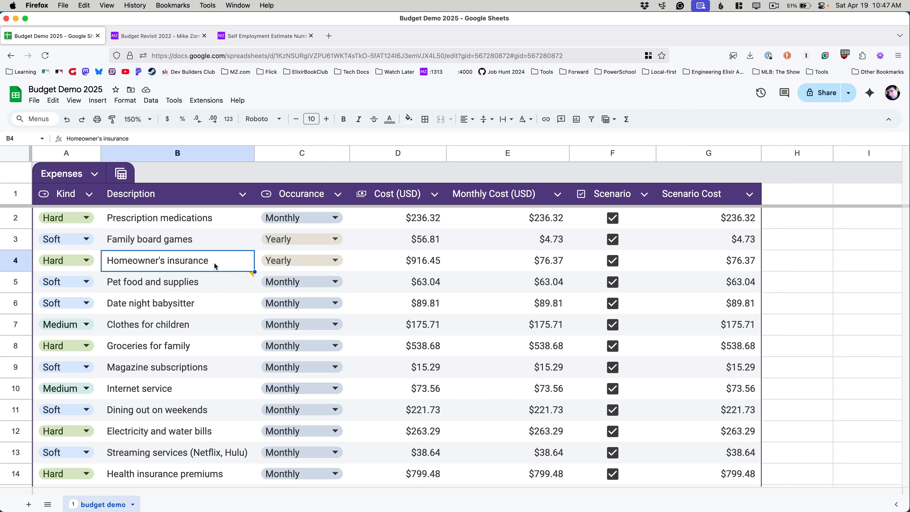
click(209, 275)
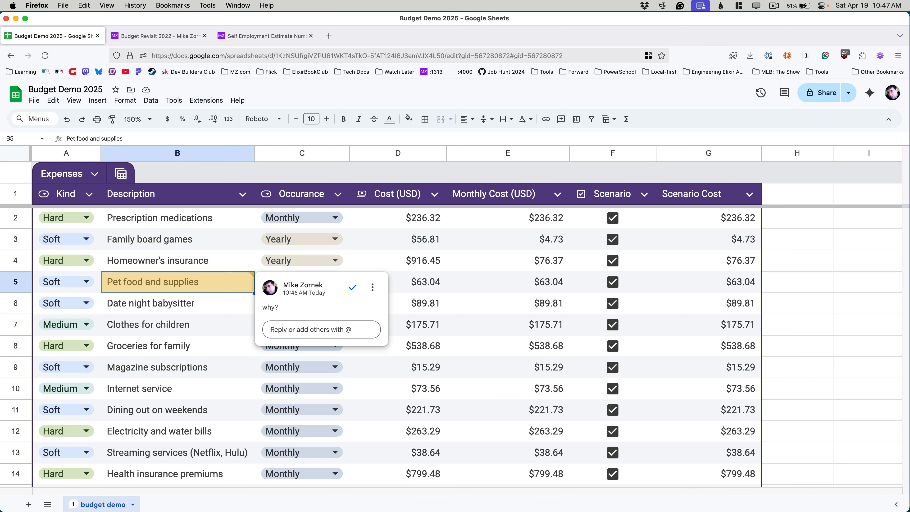
click(34, 100)
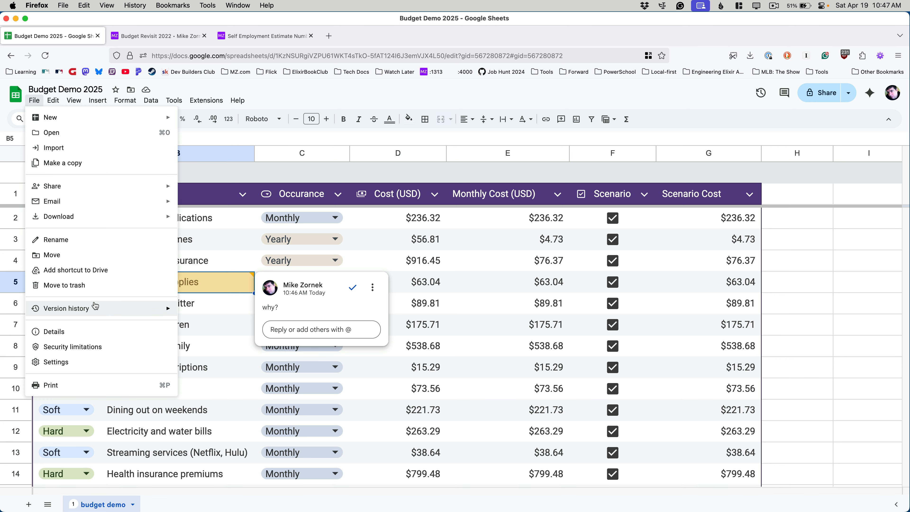
mouse_move(94, 308)
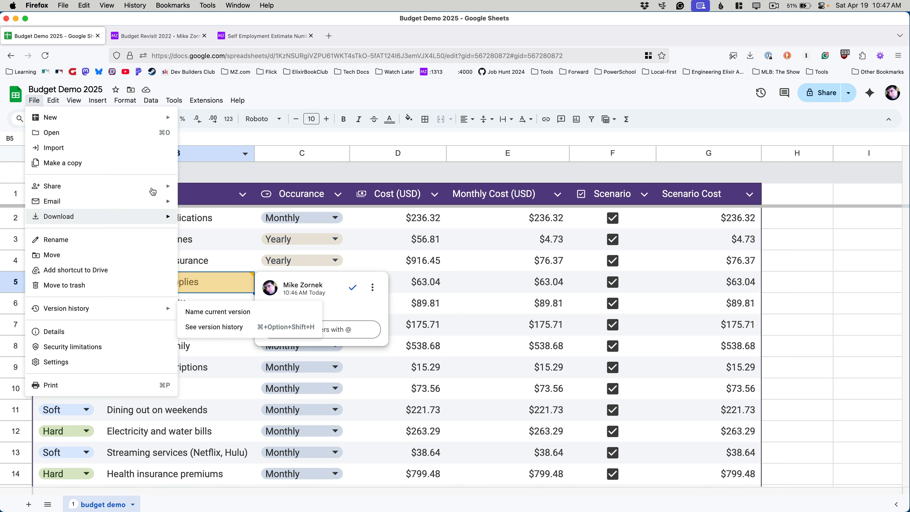
click(201, 138)
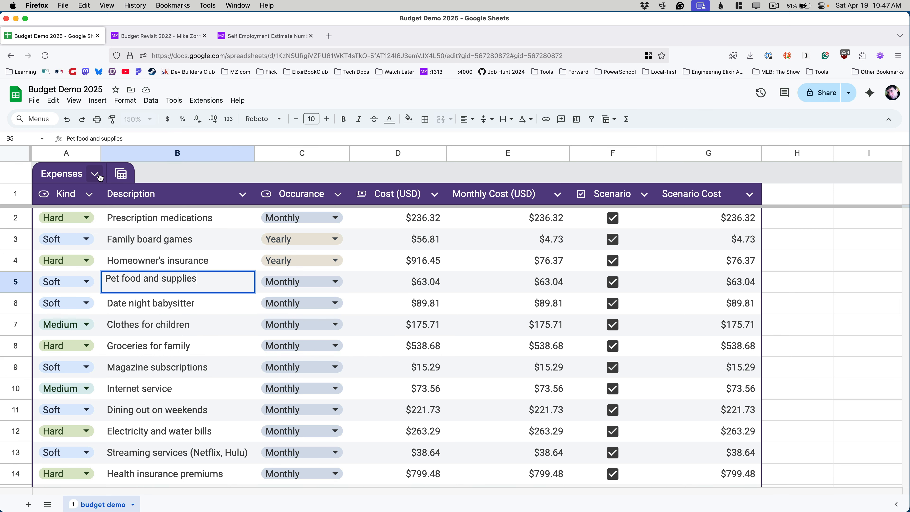
click(92, 174)
mouse_move(144, 241)
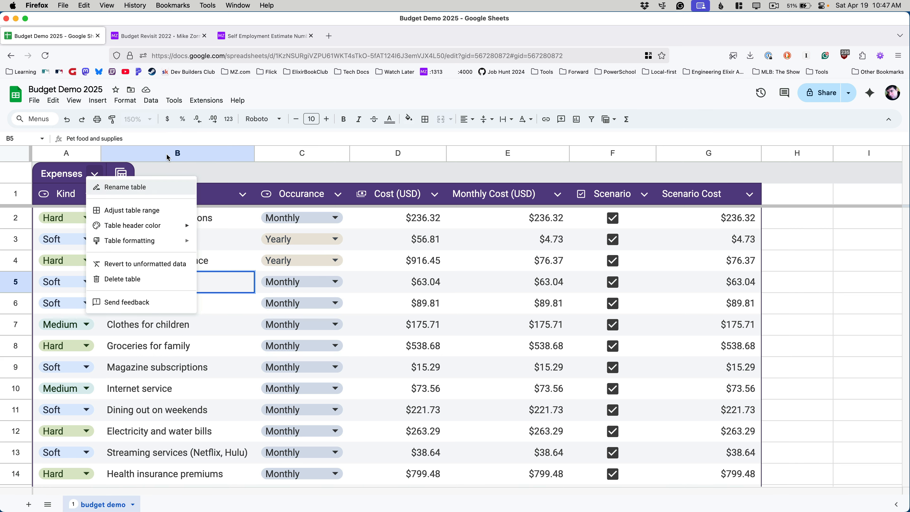
click(149, 174)
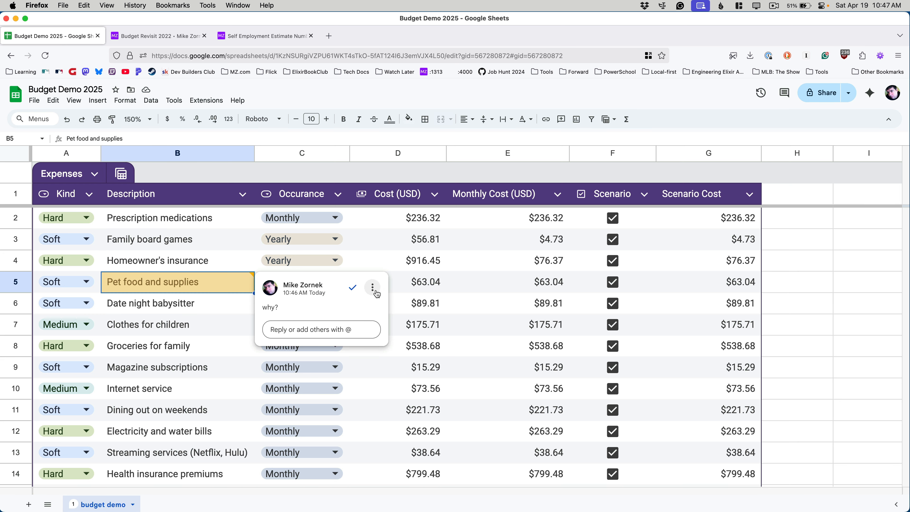
Resolve the "why?" comment on the Pet food and supplies cell.
click(353, 288)
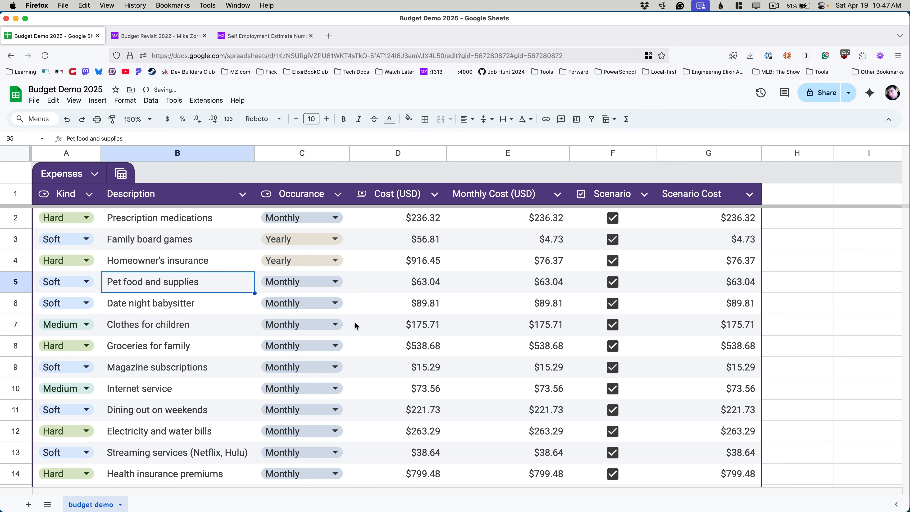